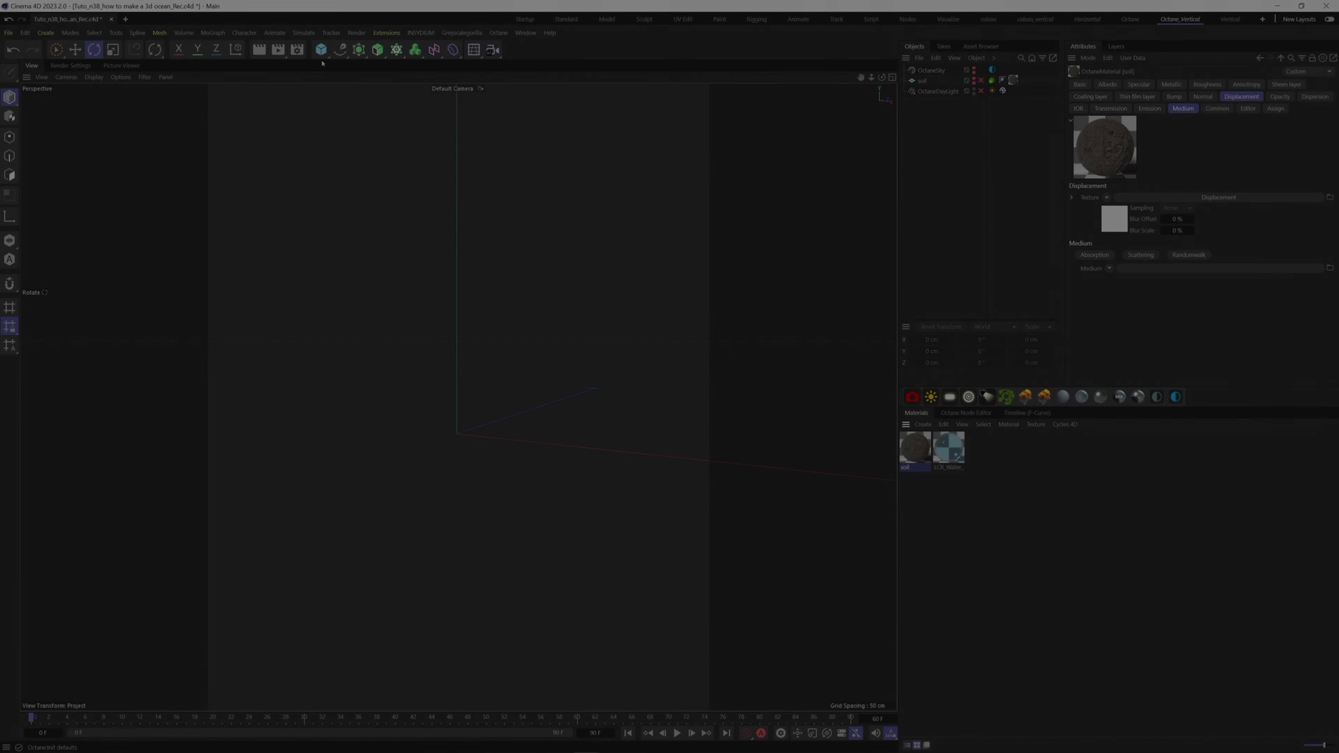
Add a plane and a HOT 4D ocean simulation object to the scene
{"action": "left_click", "coordinate": [321, 49]}
{"action": "left_click", "coordinate": [419, 88]}
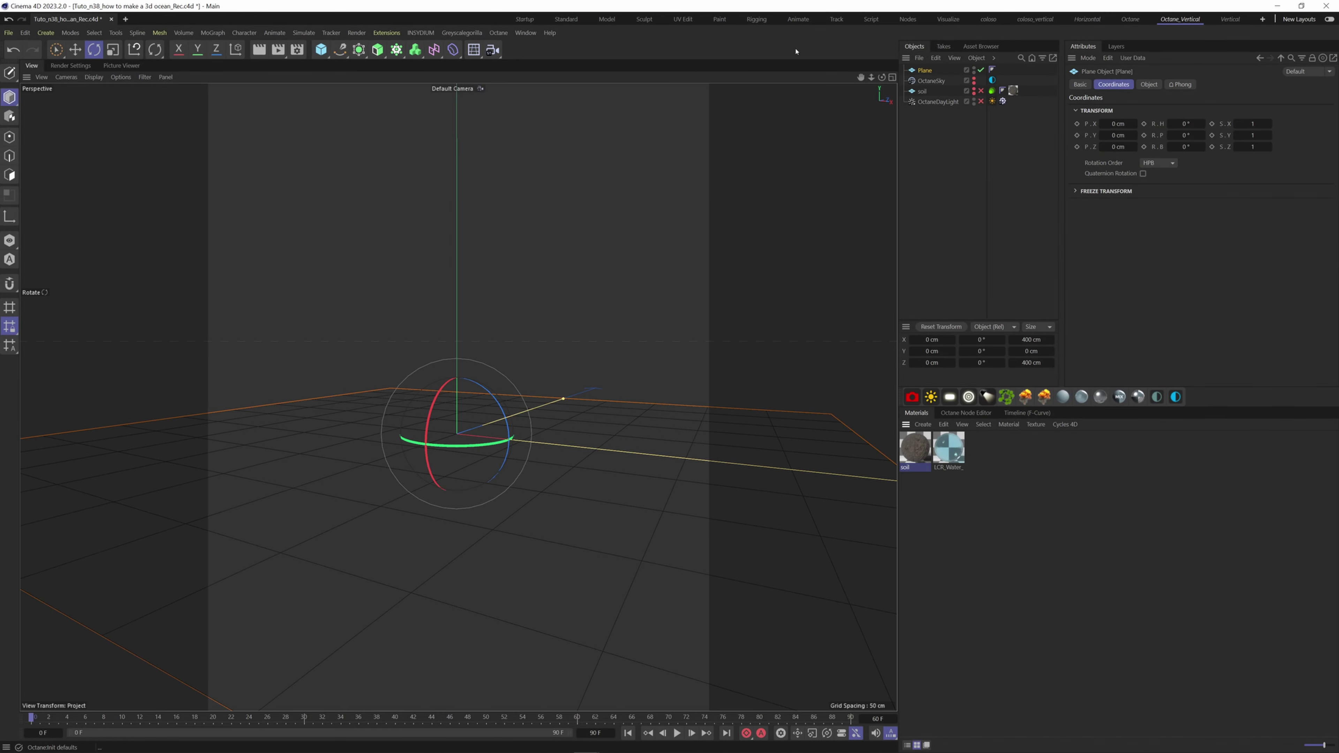
{"action": "left_click", "coordinate": [386, 33]}
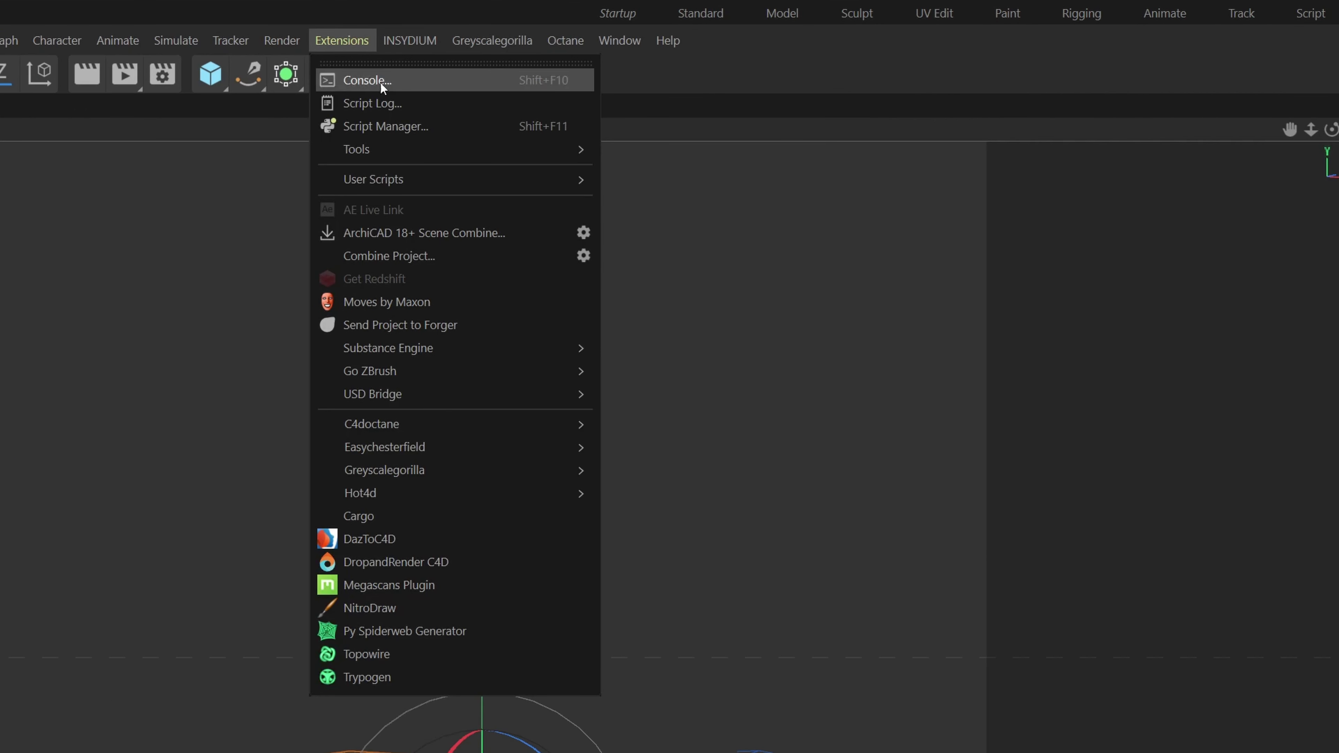
{"action": "mouse_move", "coordinate": [580, 491]}
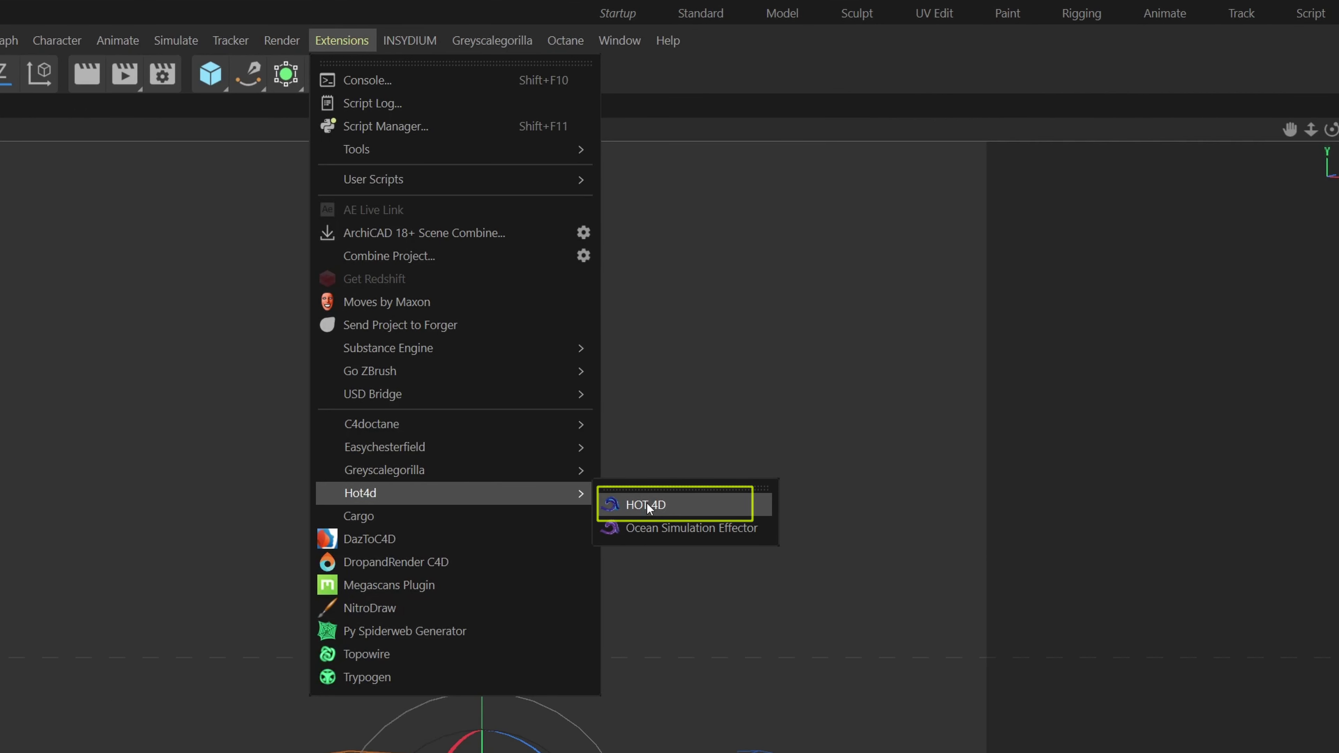
{"action": "left_click", "coordinate": [656, 506]}
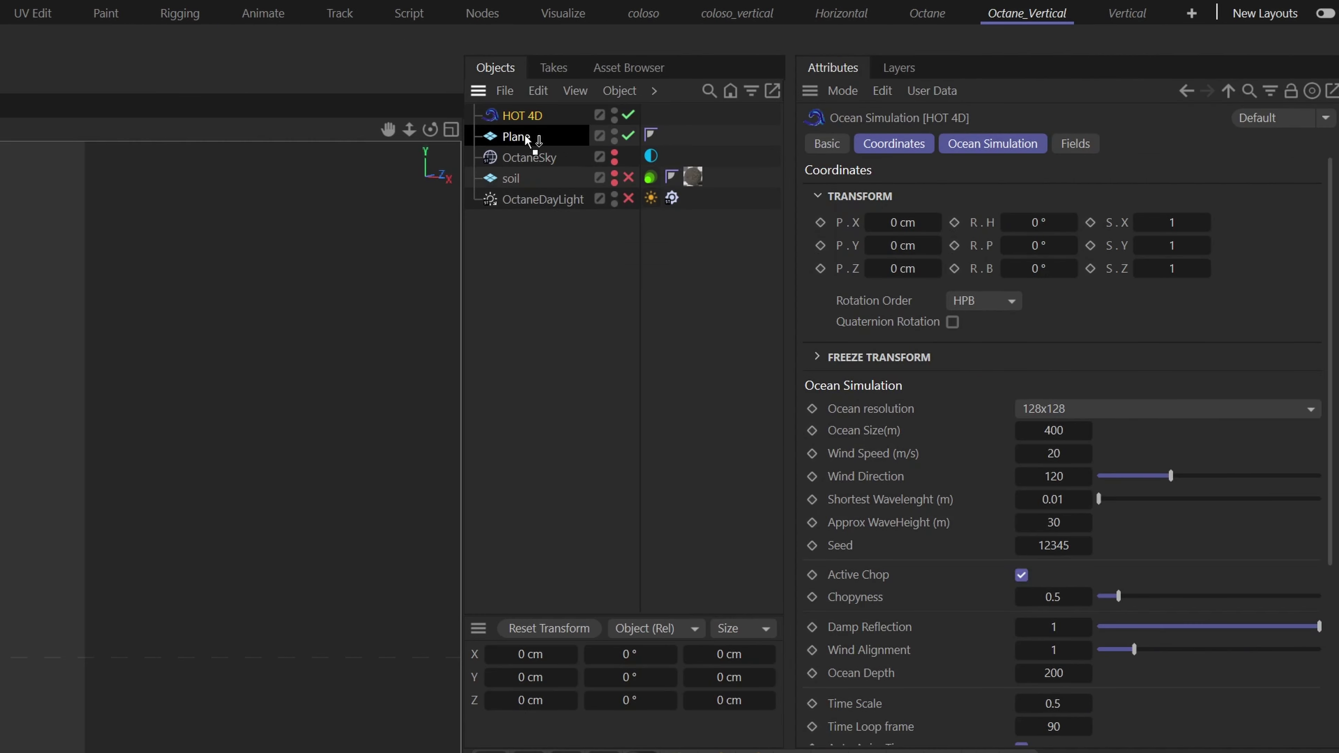
Make the HOT 4D object a child of the plane and briefly play the animation
{"action": "left_click_drag", "start_coordinate": [527, 138], "coordinate": [529, 136]}
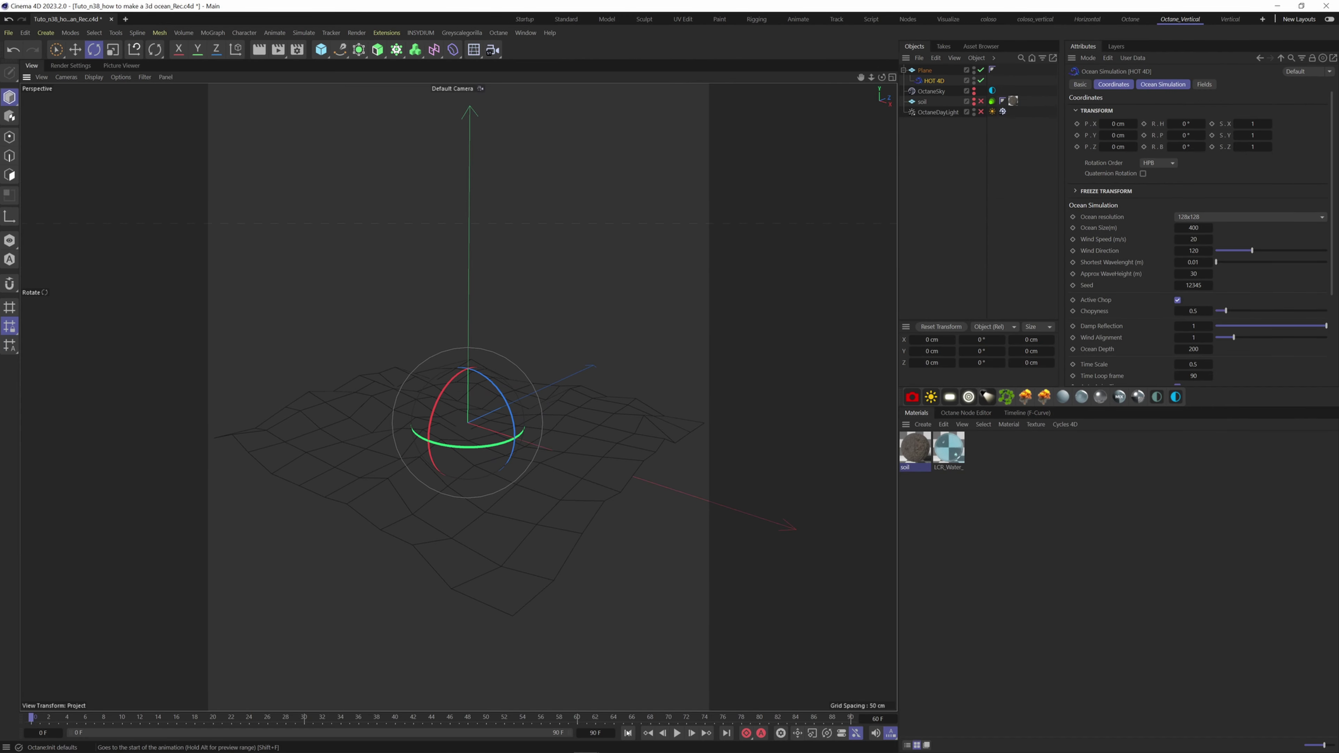
{"action": "left_click", "coordinate": [676, 733]}
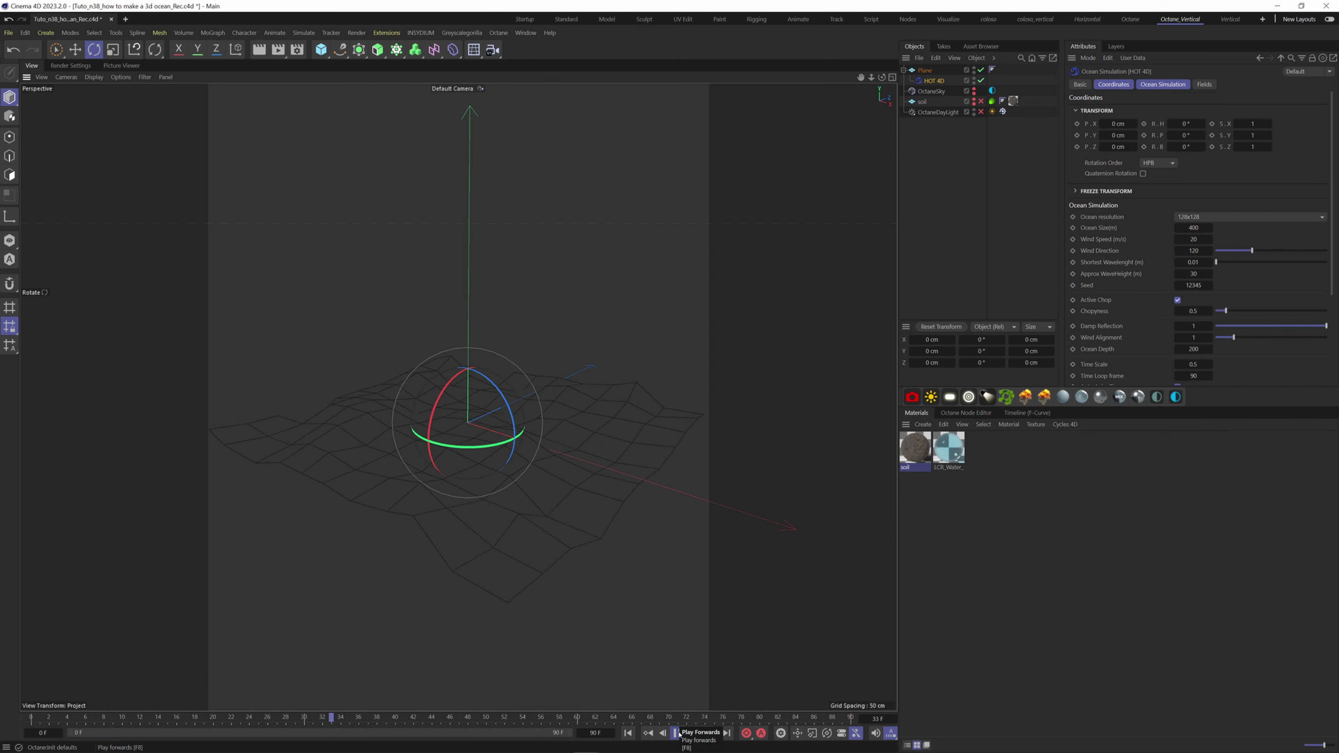
{"action": "left_click", "coordinate": [679, 733]}
Set the plane's width segments and height segments to 400 each
{"action": "left_click", "coordinate": [925, 71]}
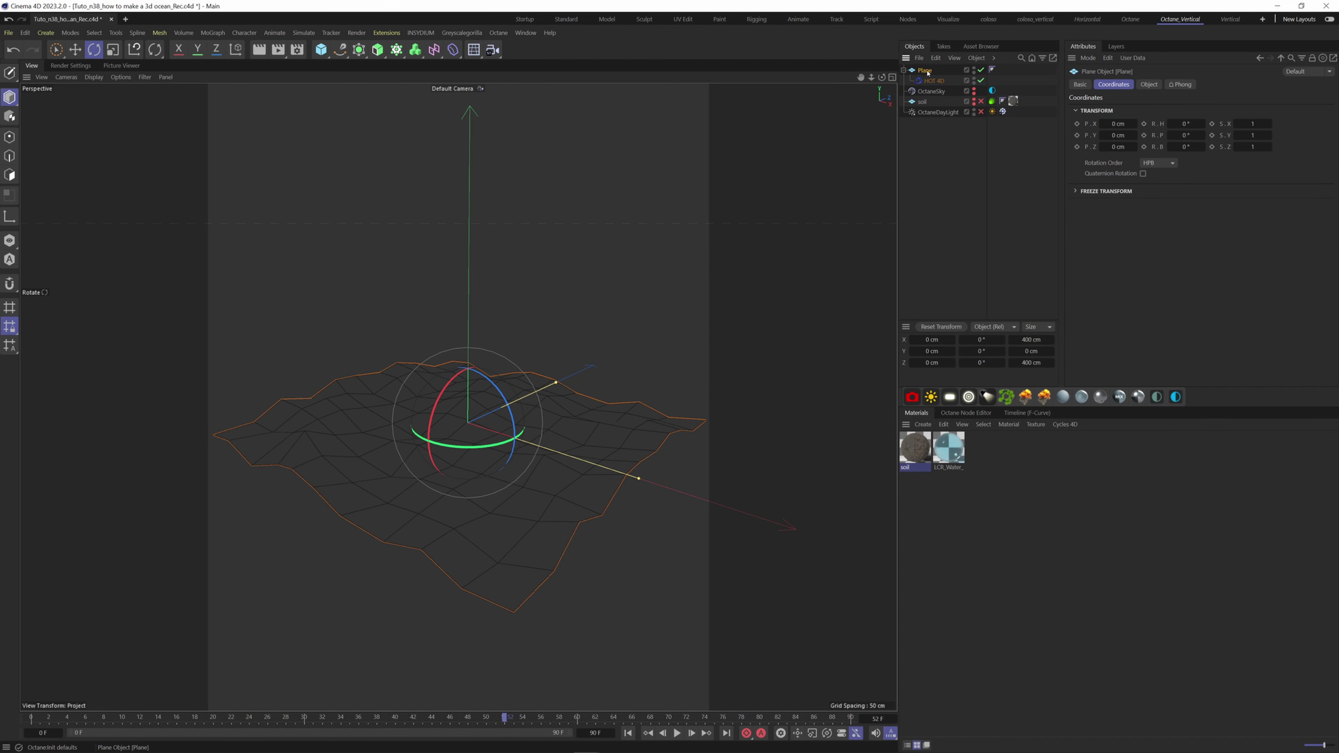
{"action": "left_click", "coordinate": [1149, 84]}
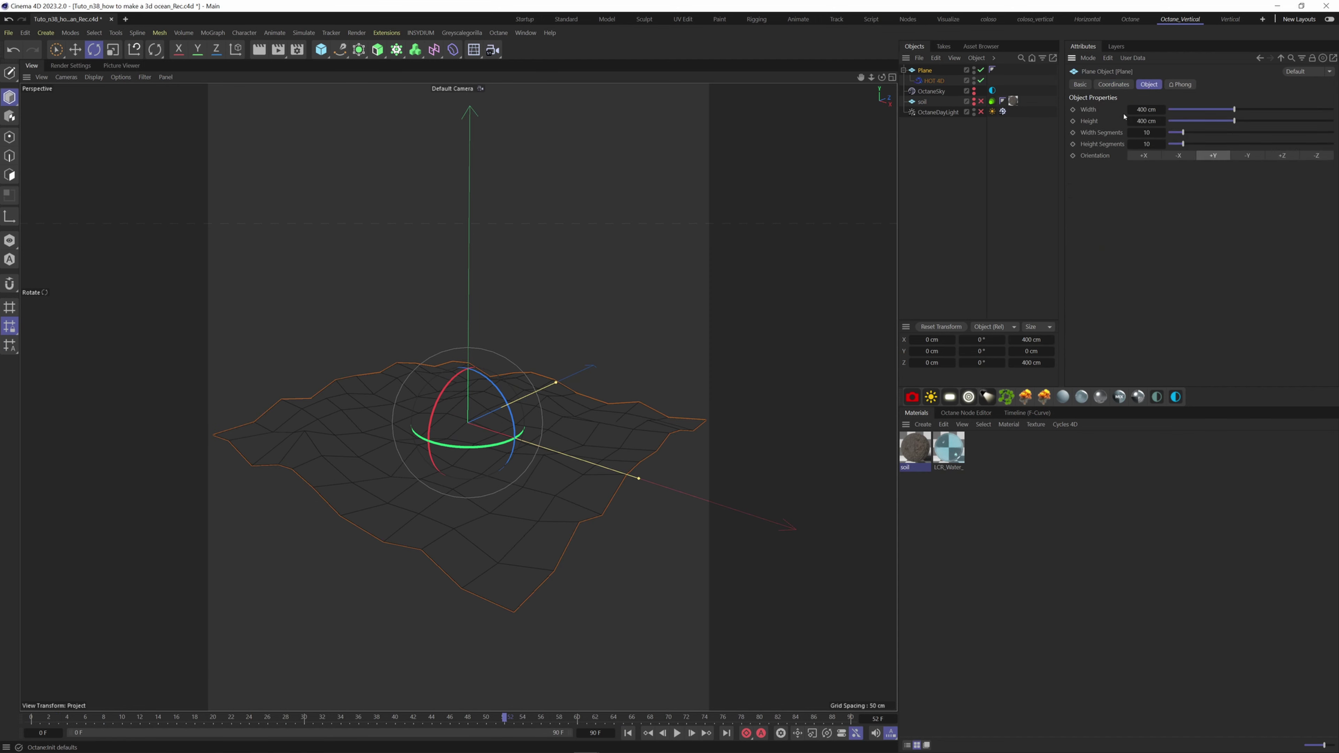
{"action": "left_click", "coordinate": [1143, 133]}
{"action": "key", "text": "Tab"}
{"action": "type", "text": "4"}
{"action": "key", "text": "Return"}
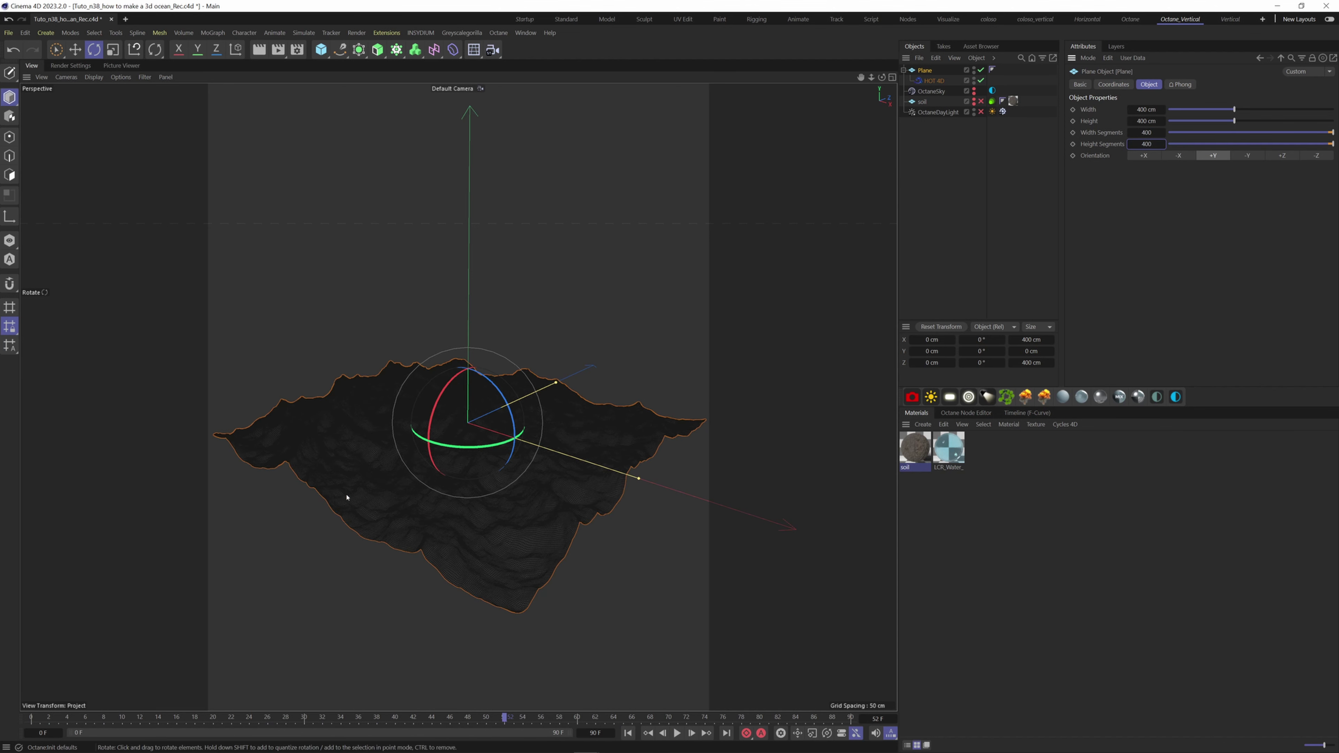
Play the animation from the first frame to examine the waves on the denser plane
{"action": "scroll", "coordinate": [467, 451], "scroll_direction": "up", "scroll_amount": 5}
{"action": "mouse_move", "coordinate": [467, 451]}
{"action": "left_mouse_down", "text": "alt"}
{"action": "mouse_move", "coordinate": [442, 444]}
{"action": "mouse_move", "coordinate": [466, 453]}
{"action": "left_mouse_up", "text": "alt"}
{"action": "left_click", "coordinate": [627, 733]}
{"action": "left_click", "coordinate": [677, 733]}
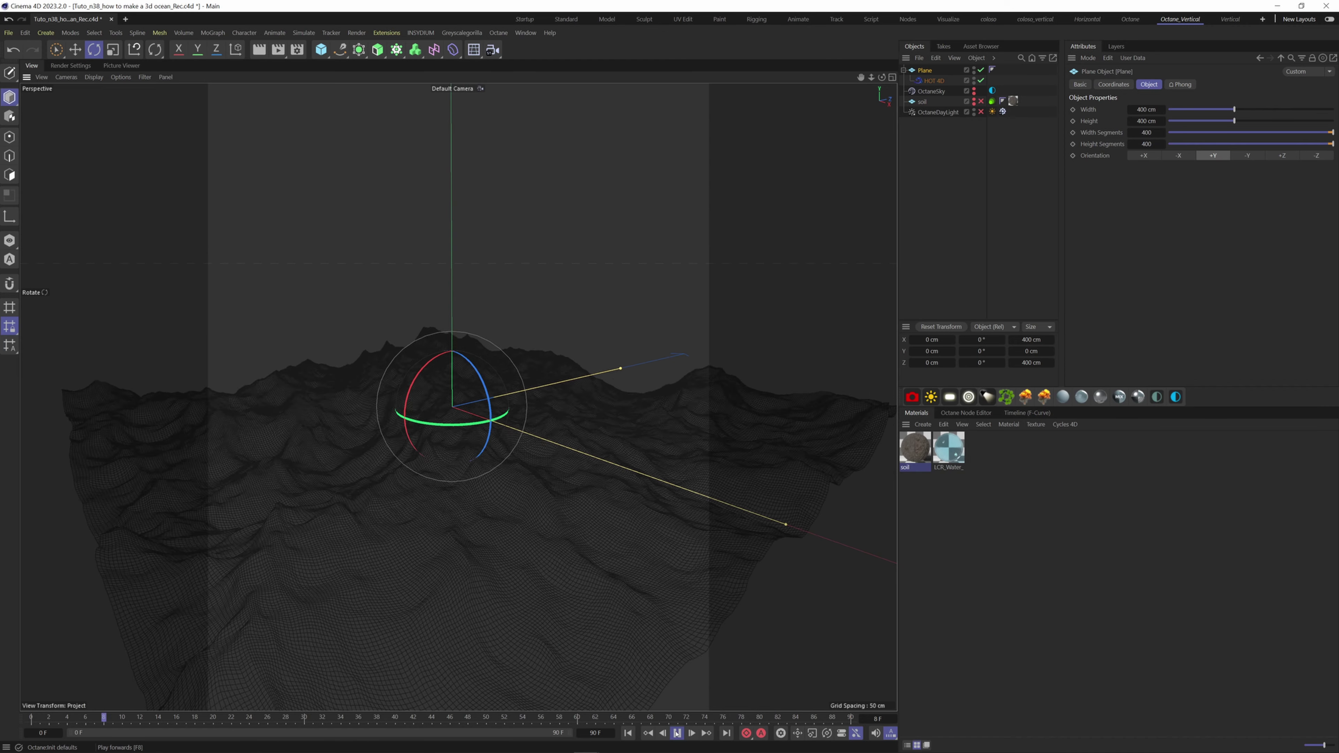
{"action": "left_click", "coordinate": [677, 733]}
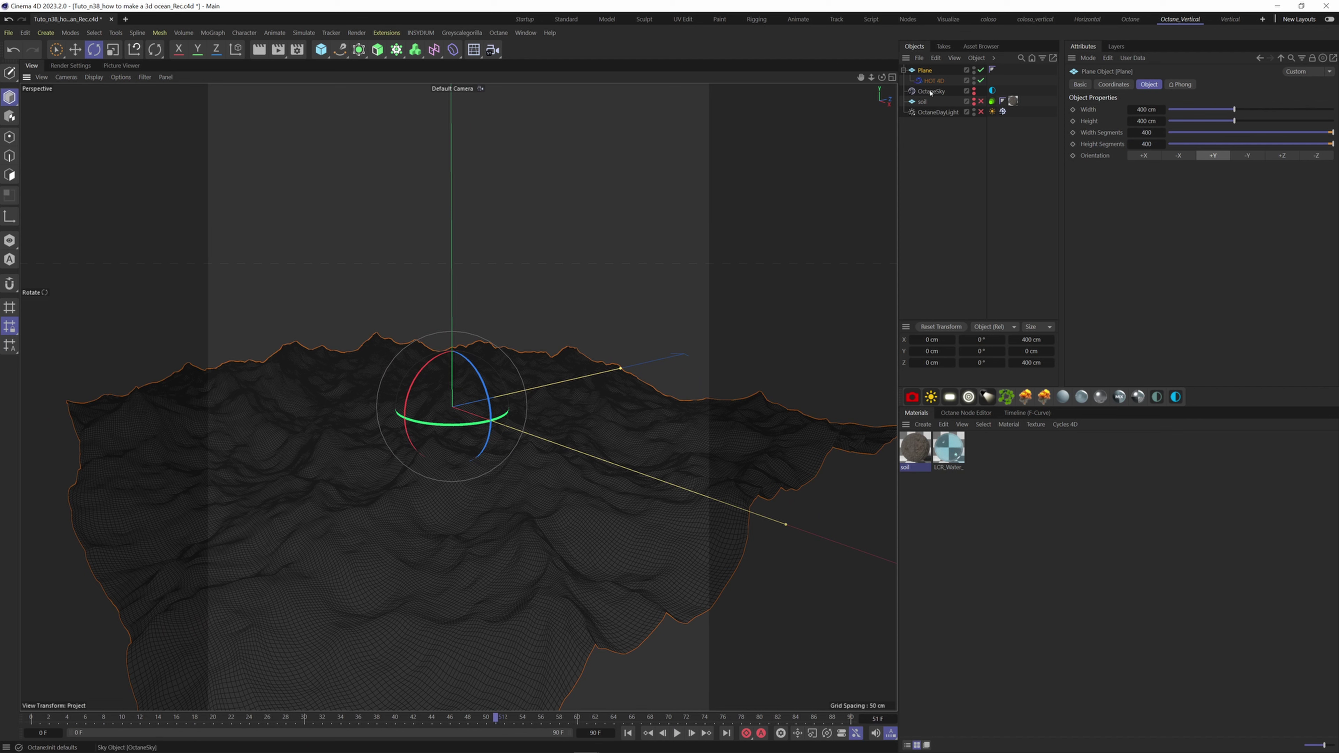
Set the HOT 4D ocean resolution to 256x256 and the ocean size to 500 m
{"action": "left_click", "coordinate": [934, 80]}
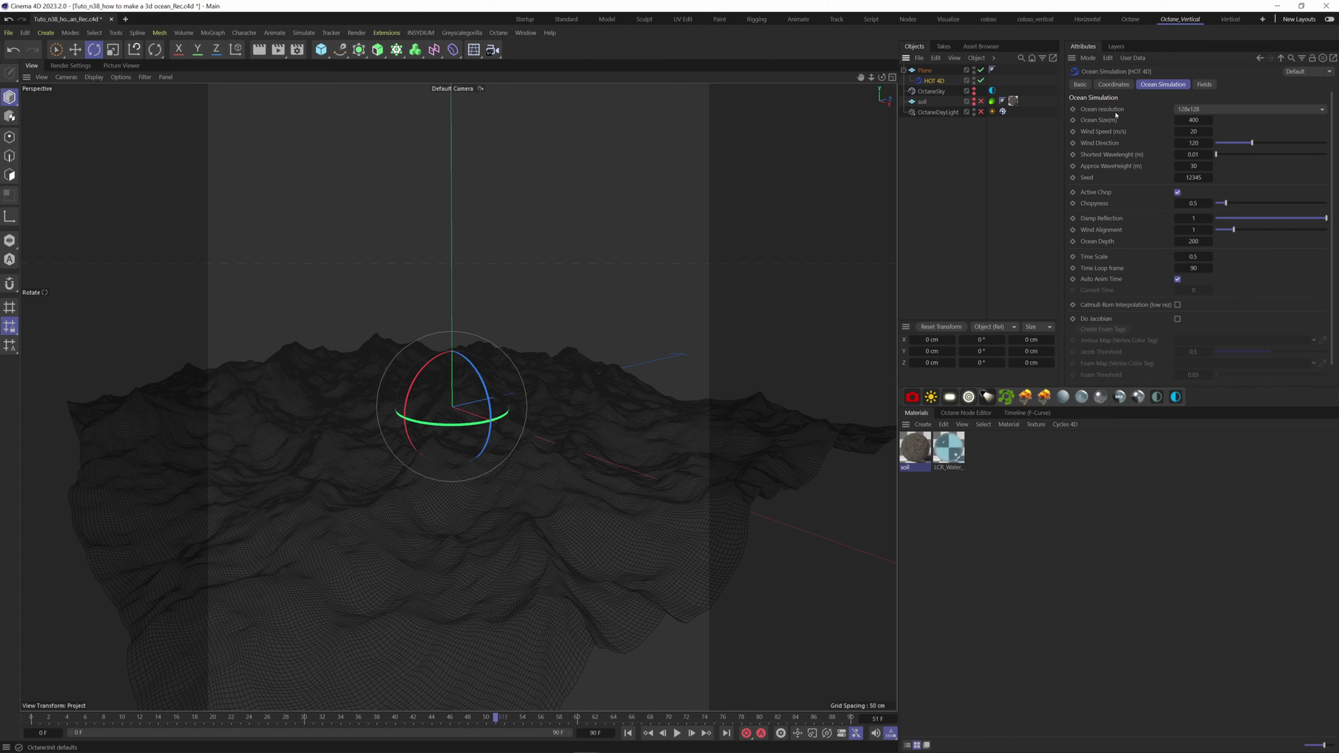
{"action": "left_click", "coordinate": [1244, 109]}
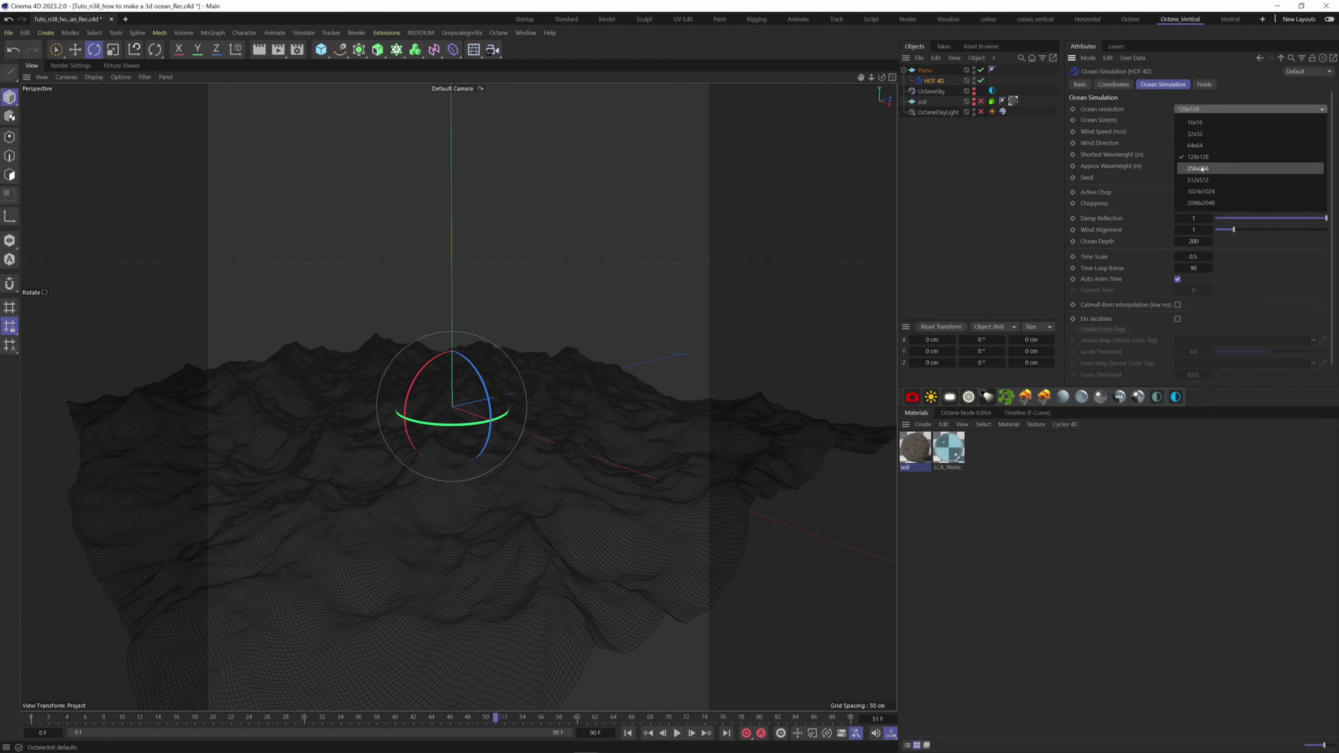
{"action": "left_click", "coordinate": [1200, 167]}
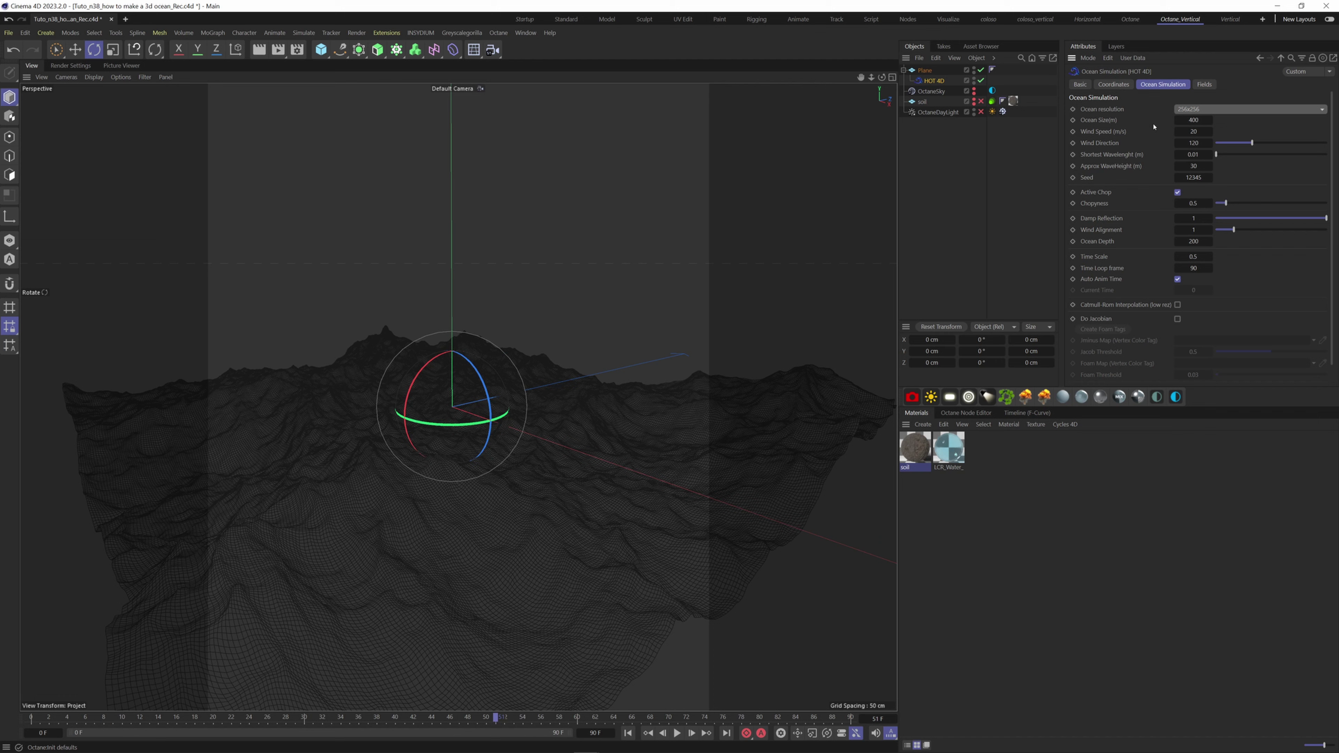
{"action": "left_click_drag", "start_coordinate": [1204, 119], "coordinate": [1137, 119]}
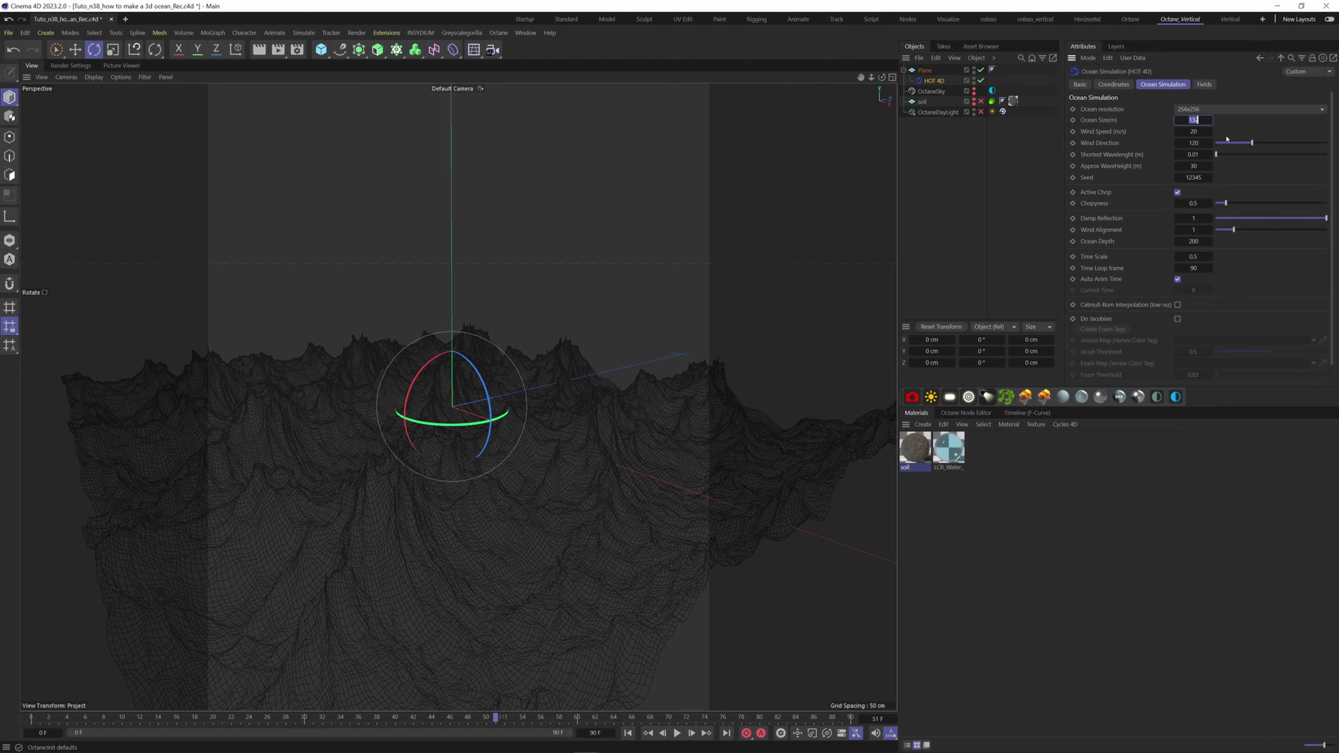
{"action": "key", "text": "Return"}
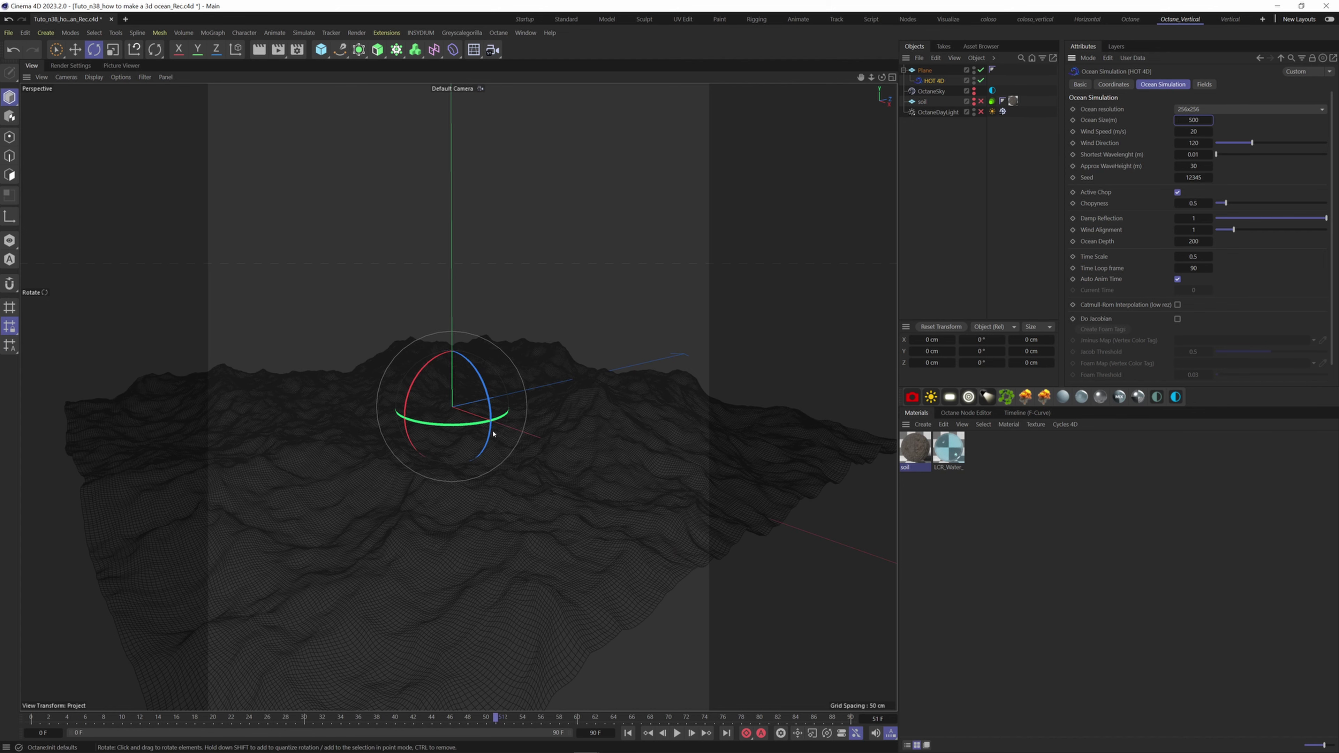
Replay the animation from the start to check the waves with the new ocean resolution and size
{"action": "scroll", "coordinate": [493, 436], "scroll_direction": "up", "scroll_amount": 3}
{"action": "left_click_drag", "start_coordinate": [493, 440], "coordinate": [526, 465], "text": "alt"}
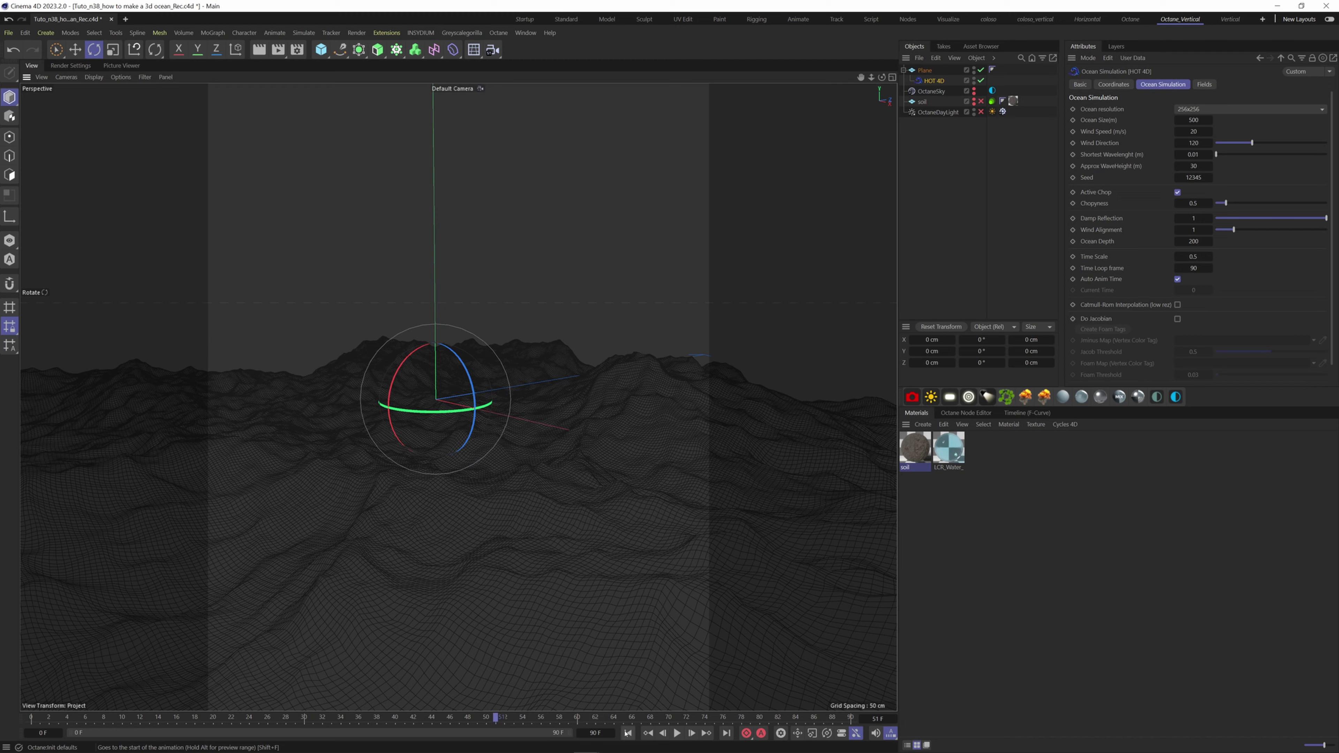
{"action": "left_click", "coordinate": [628, 733]}
{"action": "left_click", "coordinate": [677, 734]}
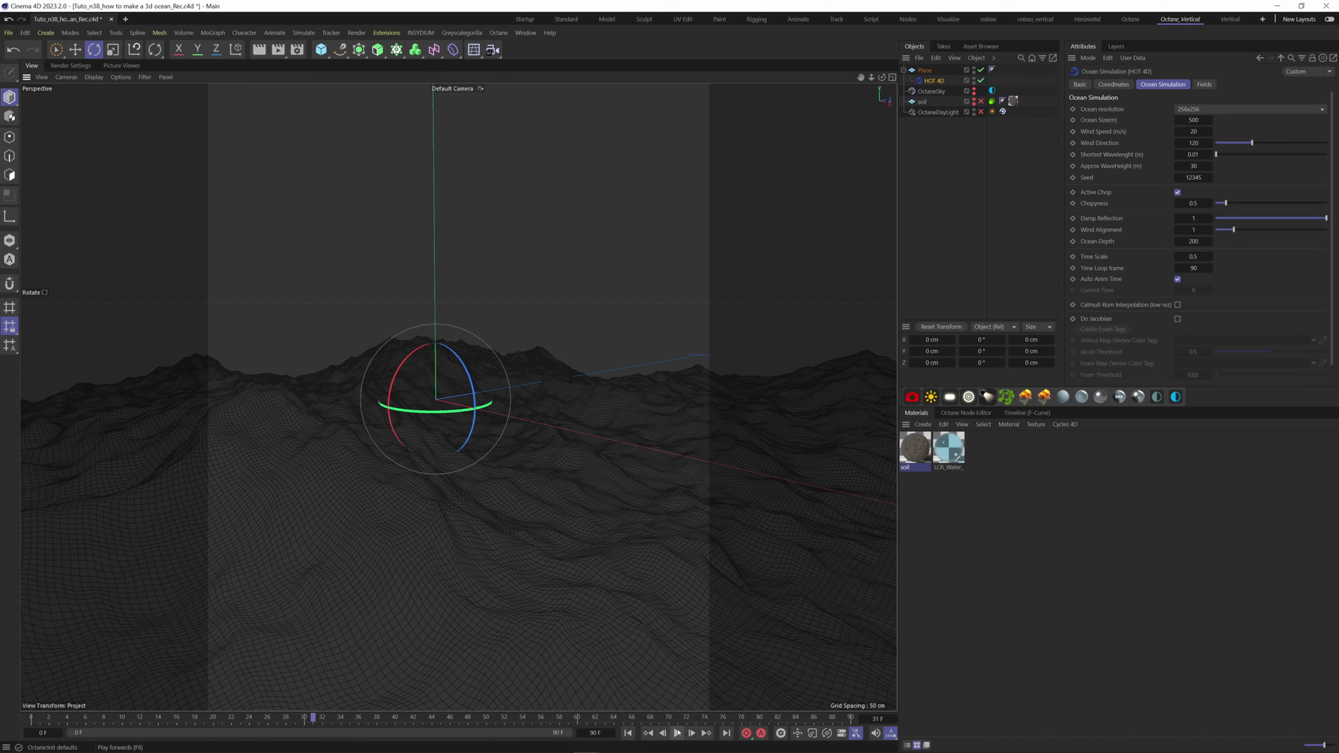
{"action": "key", "text": "F8"}
{"action": "key", "text": "F8"}
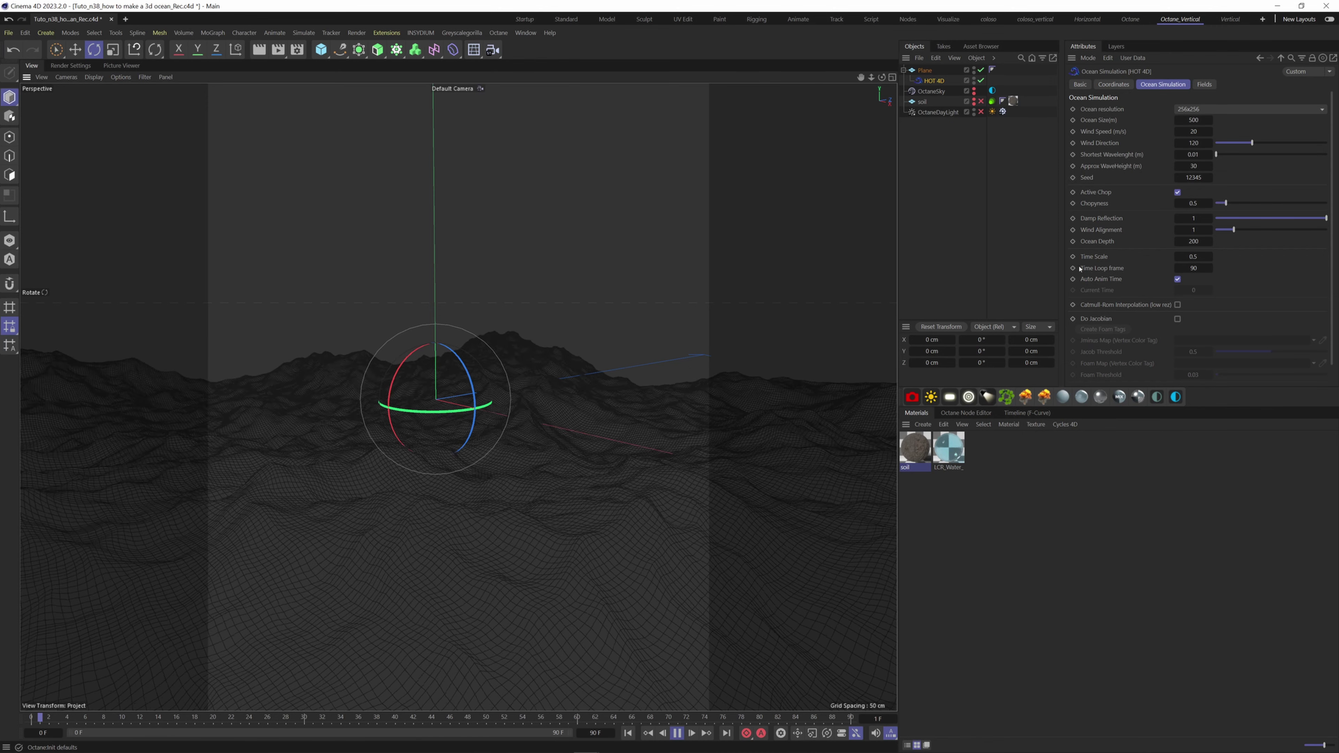
Try higher wind speeds on the ocean simulation during playback and set the value back to 20 m/s
{"action": "left_click_drag", "start_coordinate": [1198, 131], "coordinate": [1182, 131]}
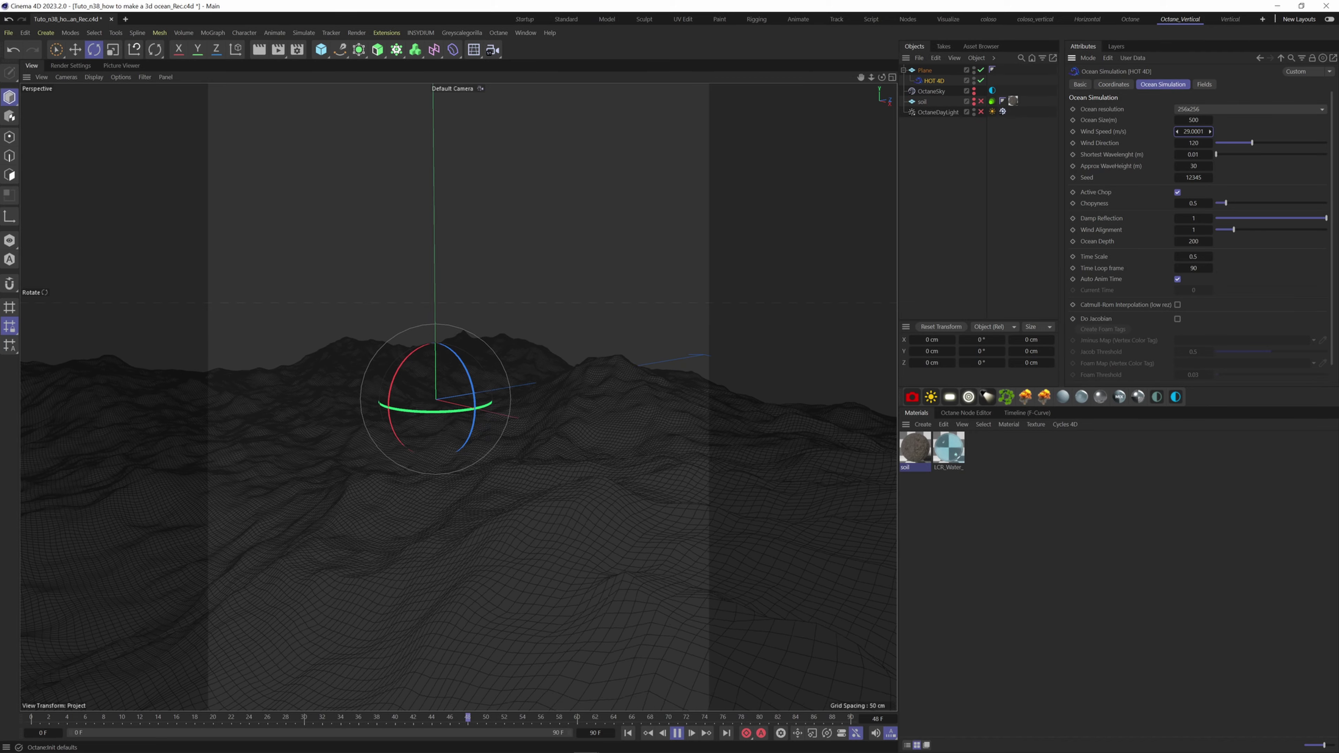
{"action": "left_click_drag", "start_coordinate": [1194, 131], "coordinate": [1200, 130]}
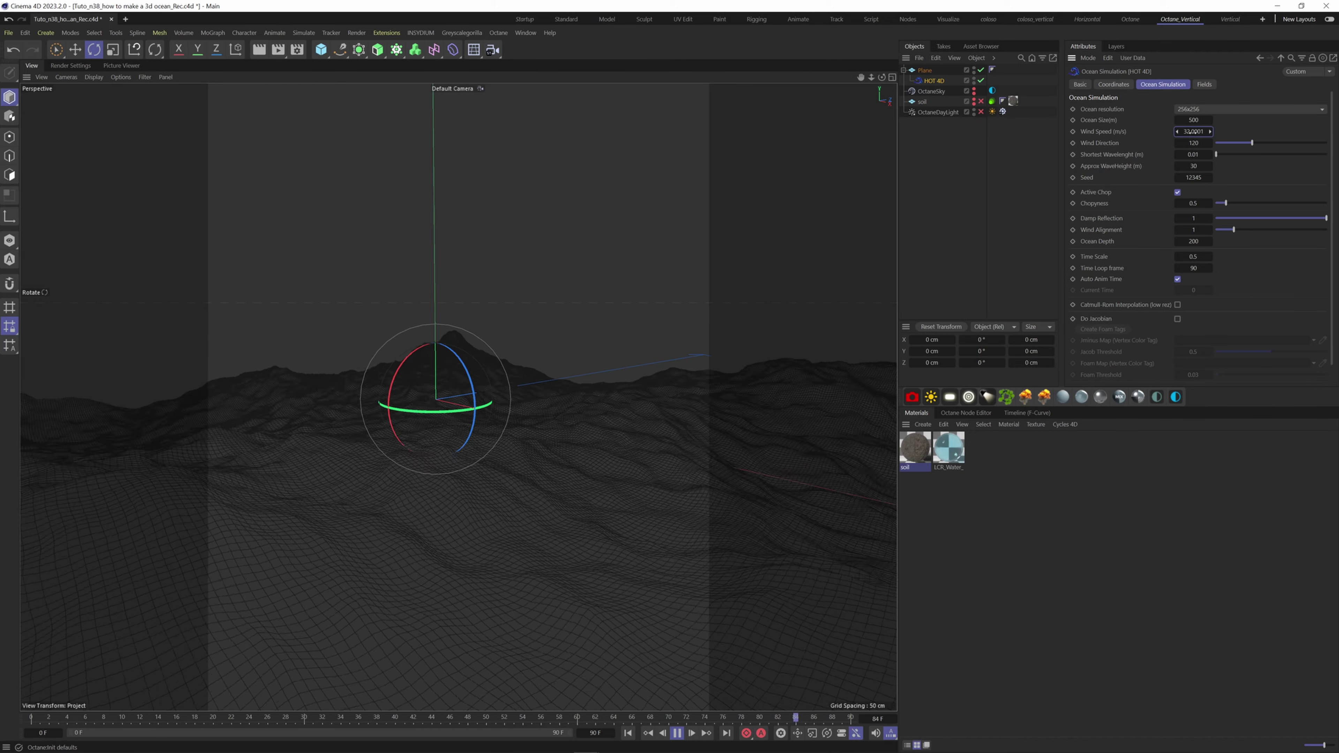
{"action": "type", "text": "20"}
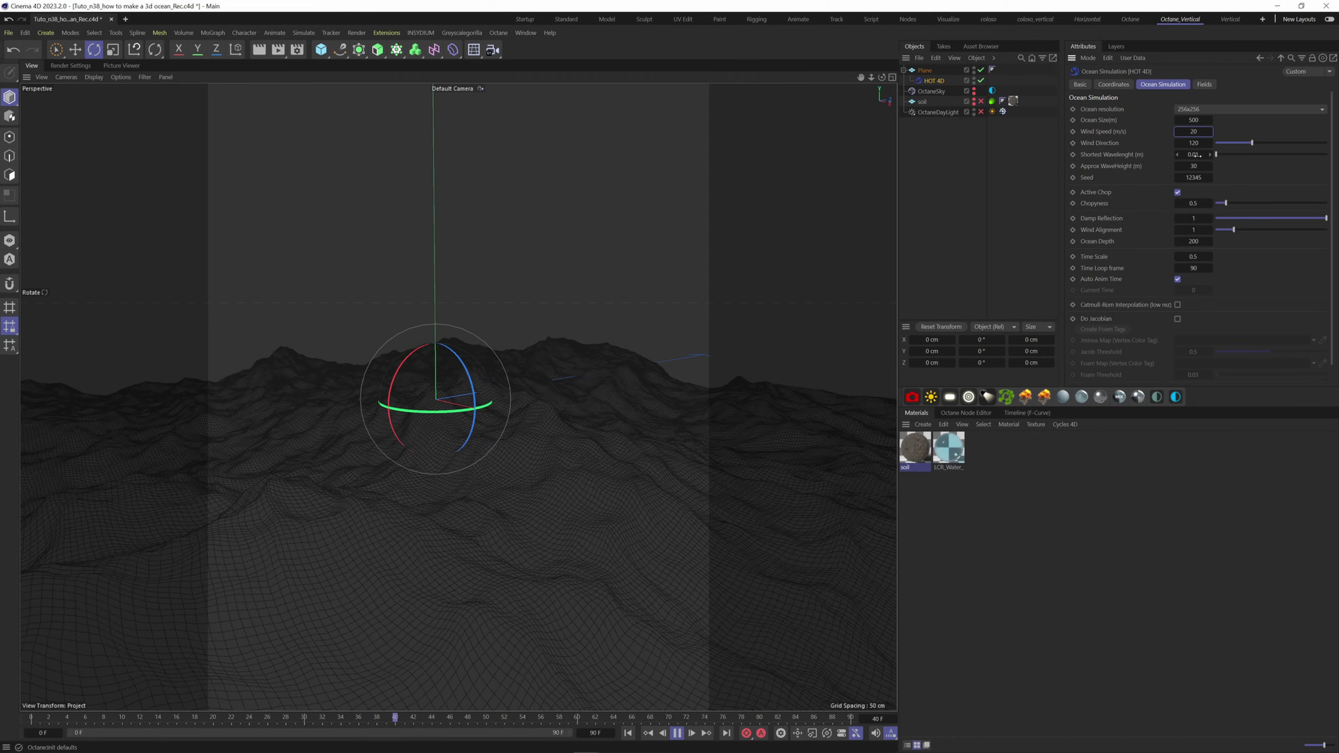
Set the ocean simulation's wind direction to 129 and restart the playback
{"action": "mouse_move", "coordinate": [1253, 144]}
{"action": "left_mouse_down"}
{"action": "mouse_move", "coordinate": [1284, 145]}
{"action": "mouse_move", "coordinate": [1256, 144]}
{"action": "left_mouse_up"}
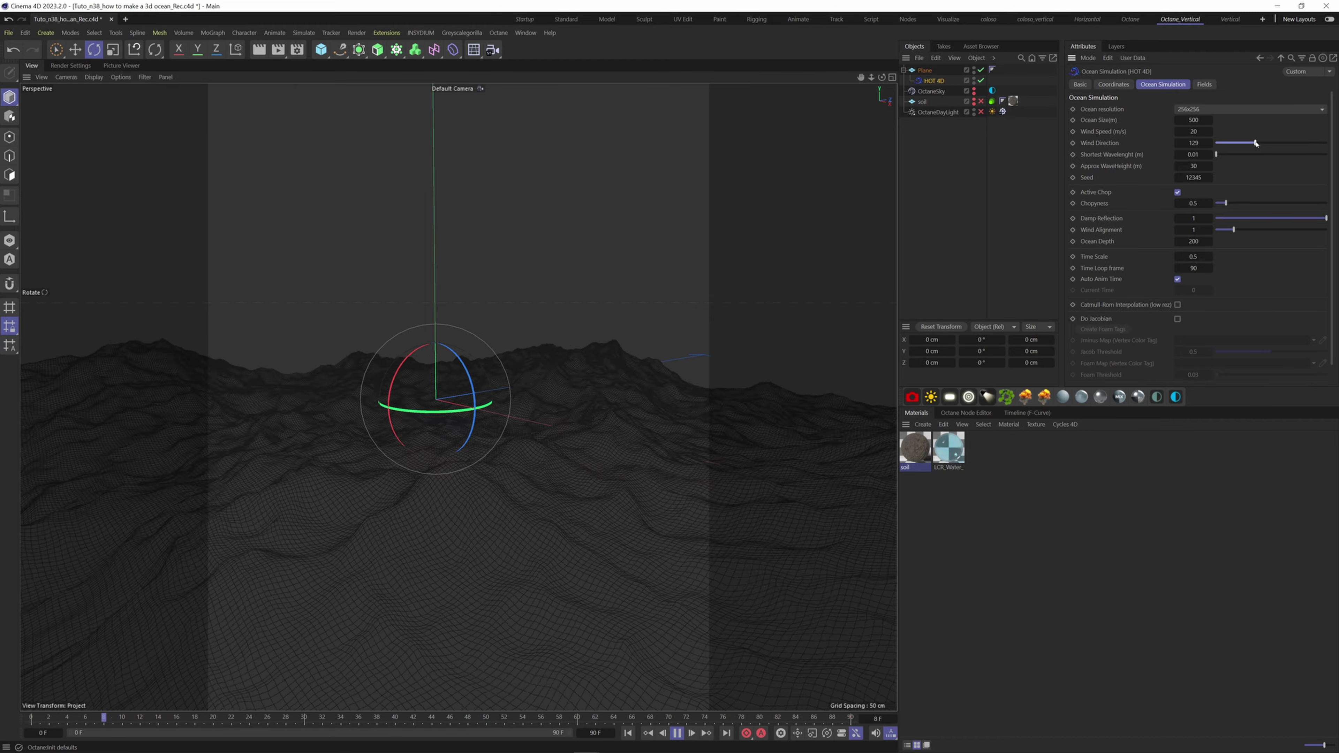
{"action": "key", "text": "9"}
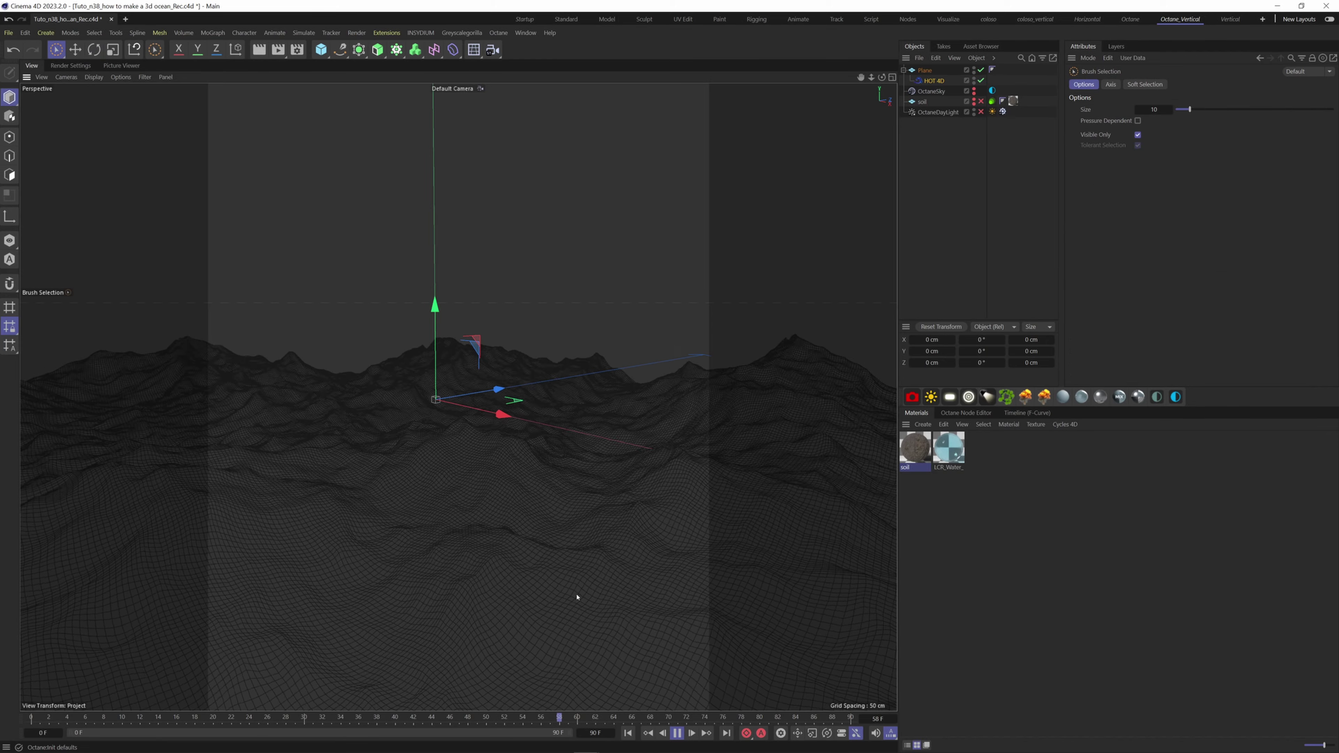
{"action": "left_click", "coordinate": [678, 732]}
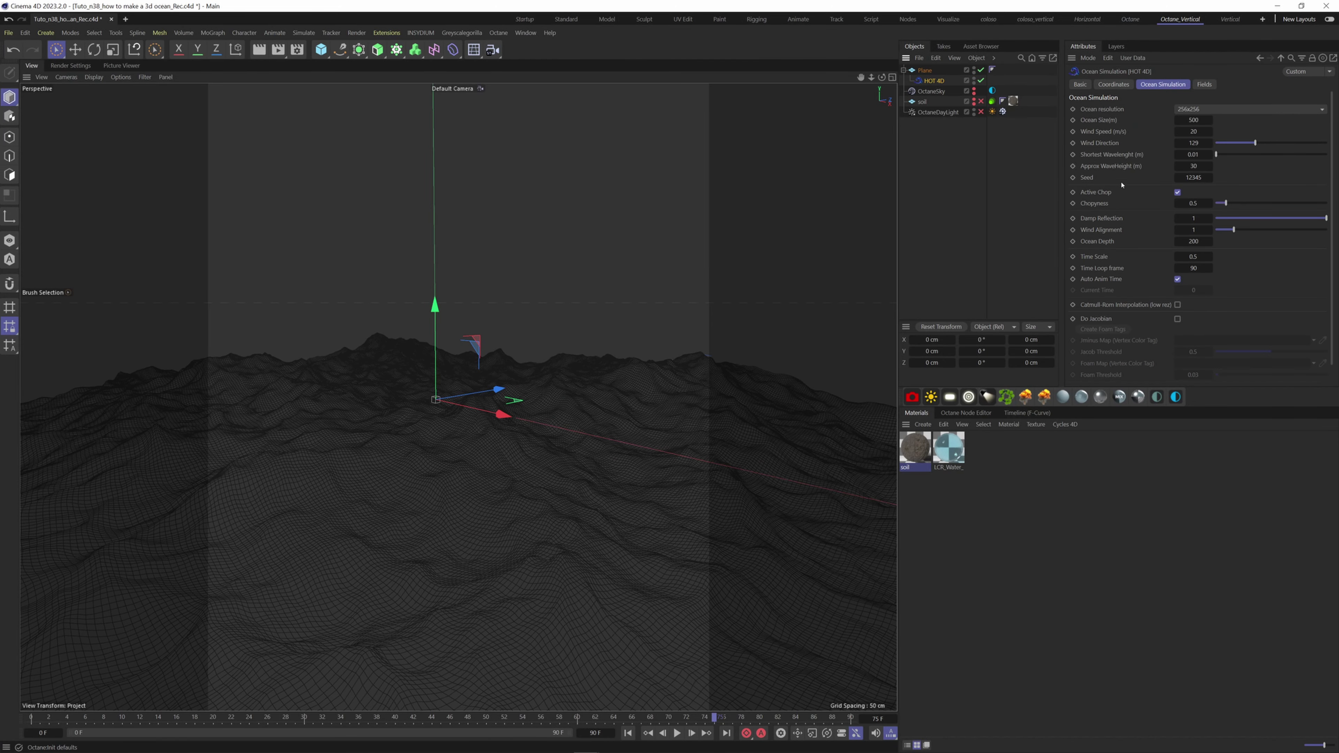
{"action": "key", "text": "F8"}
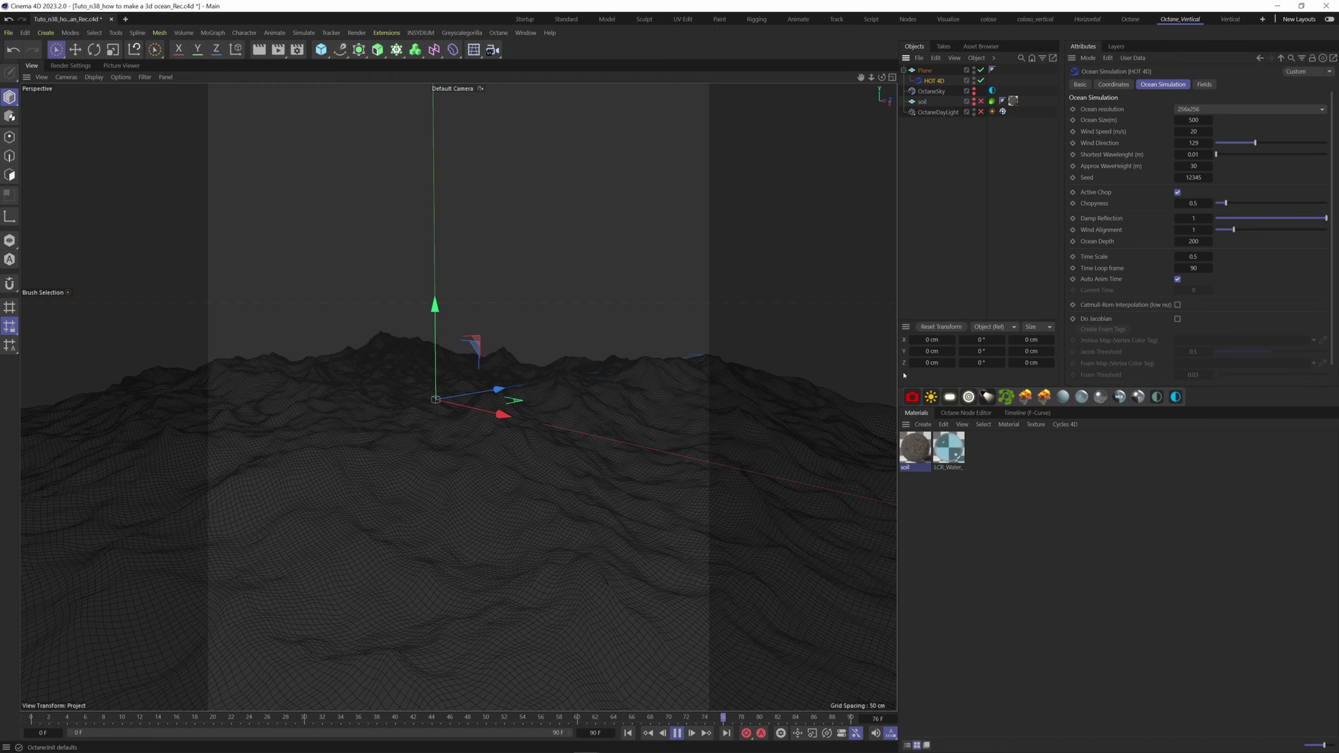
Try a shortest wavelength of 28.71 m on the ocean simulation and undo the change
{"action": "mouse_move", "coordinate": [1226, 156]}
{"action": "left_mouse_down"}
{"action": "mouse_move", "coordinate": [1247, 158]}
{"action": "mouse_move", "coordinate": [1229, 158]}
{"action": "left_mouse_up"}
{"action": "key", "text": "ctrl+z"}
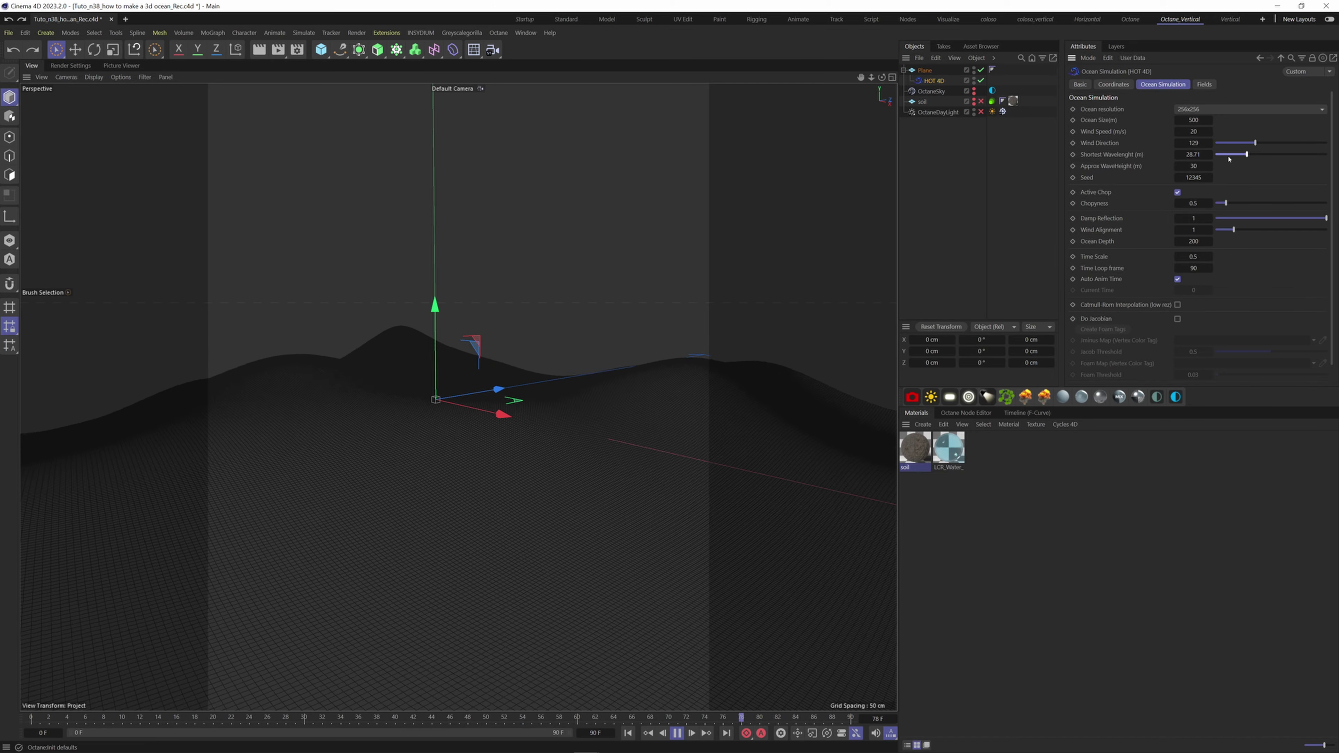
{"action": "key", "text": "ctrl+z"}
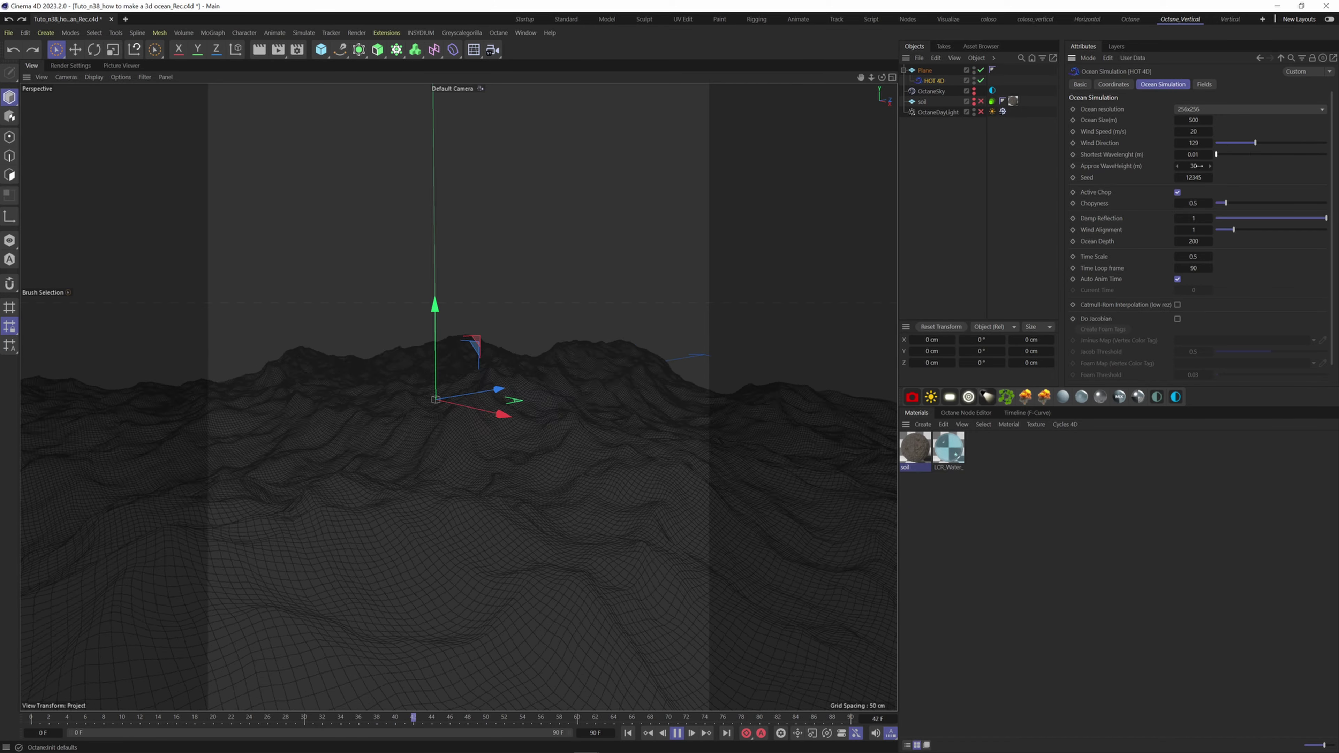
Set the ocean's approximate wave height to 20 m and restart the playback
{"action": "left_click_drag", "start_coordinate": [1194, 166], "coordinate": [1192, 166]}
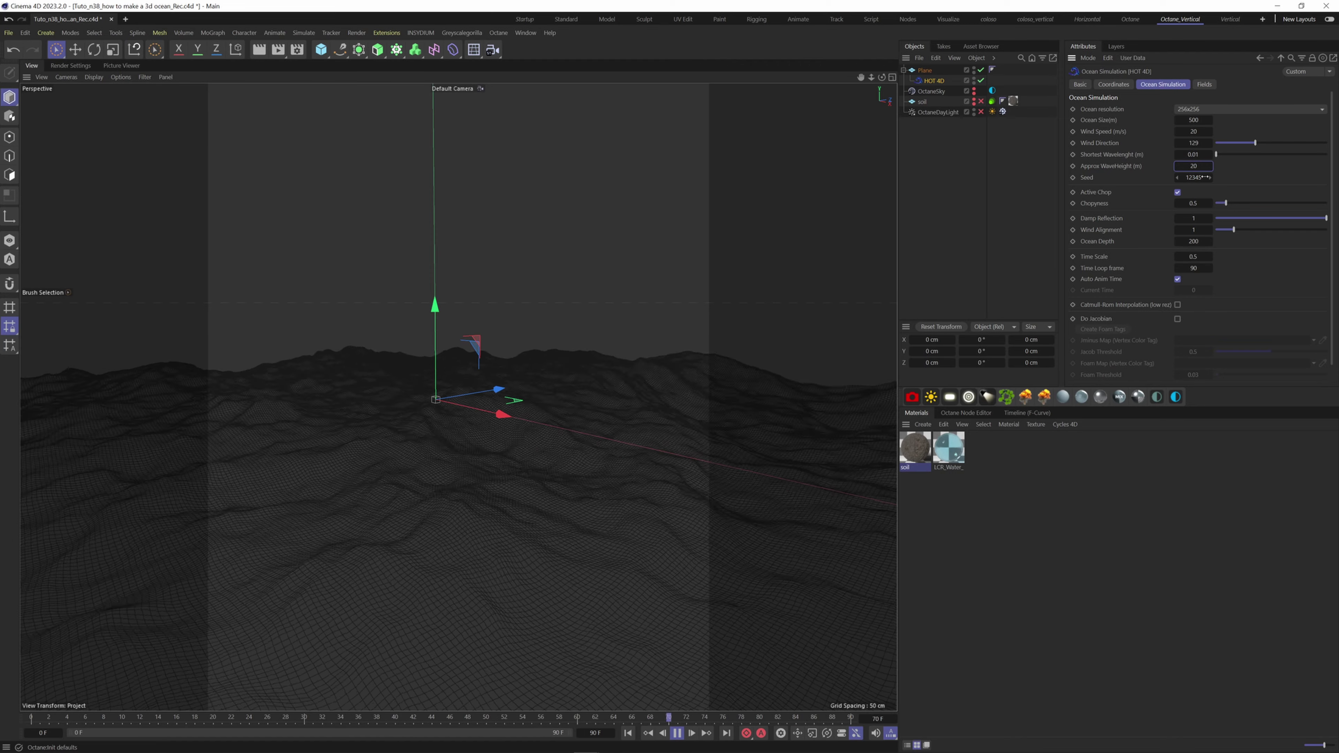
{"action": "key", "text": "r"}
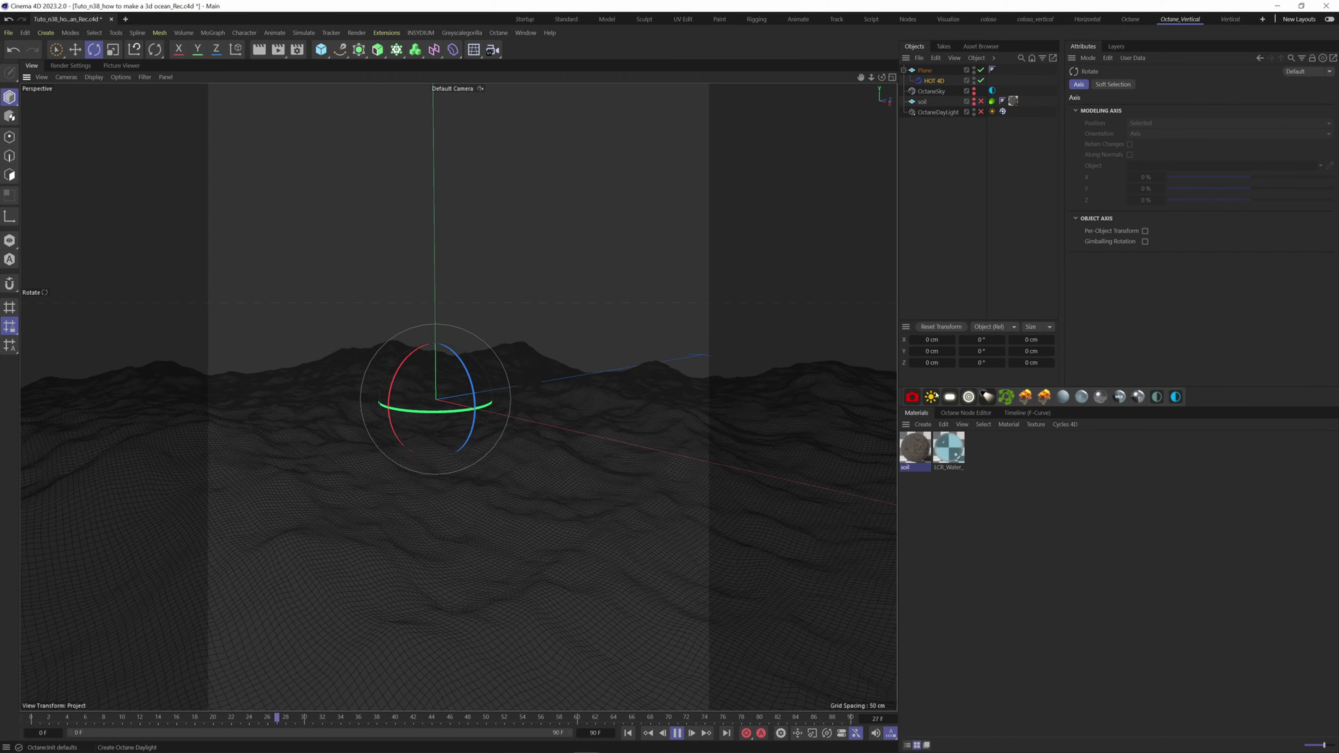
{"action": "left_click", "coordinate": [677, 734]}
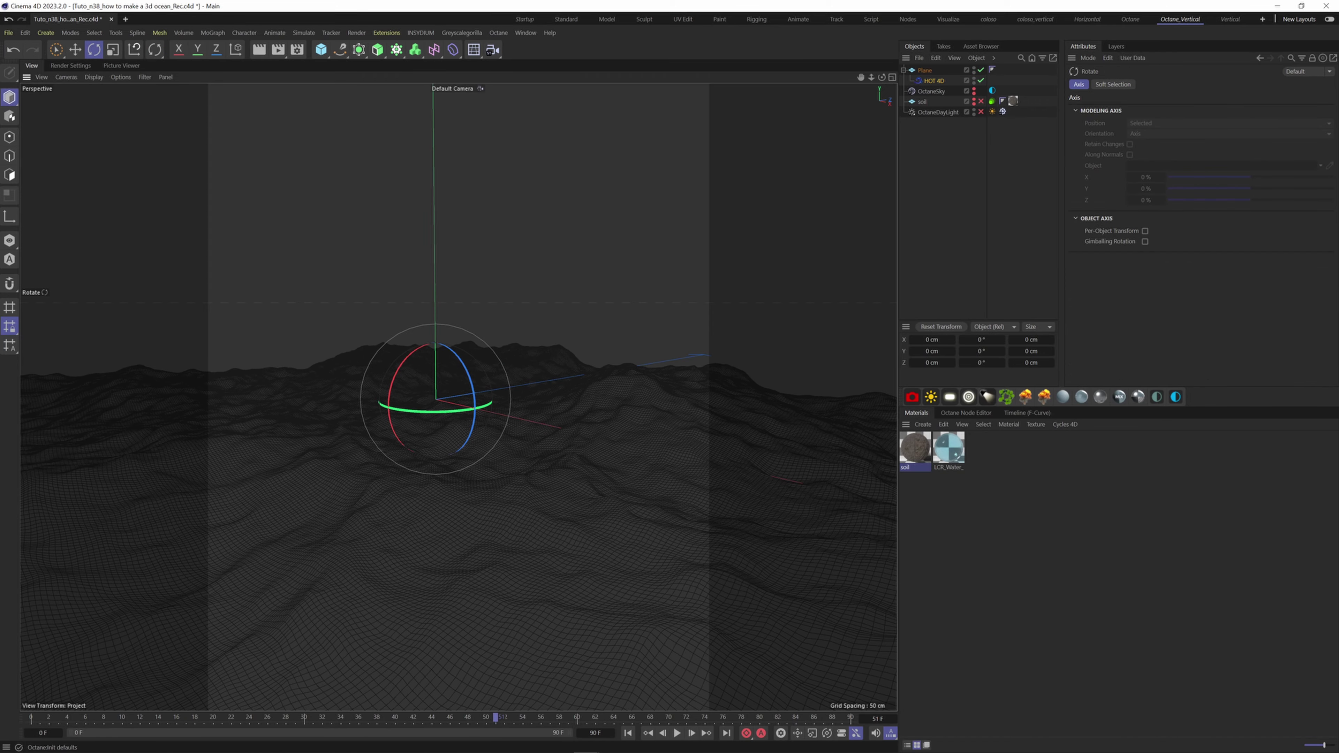
{"action": "left_click", "coordinate": [676, 733]}
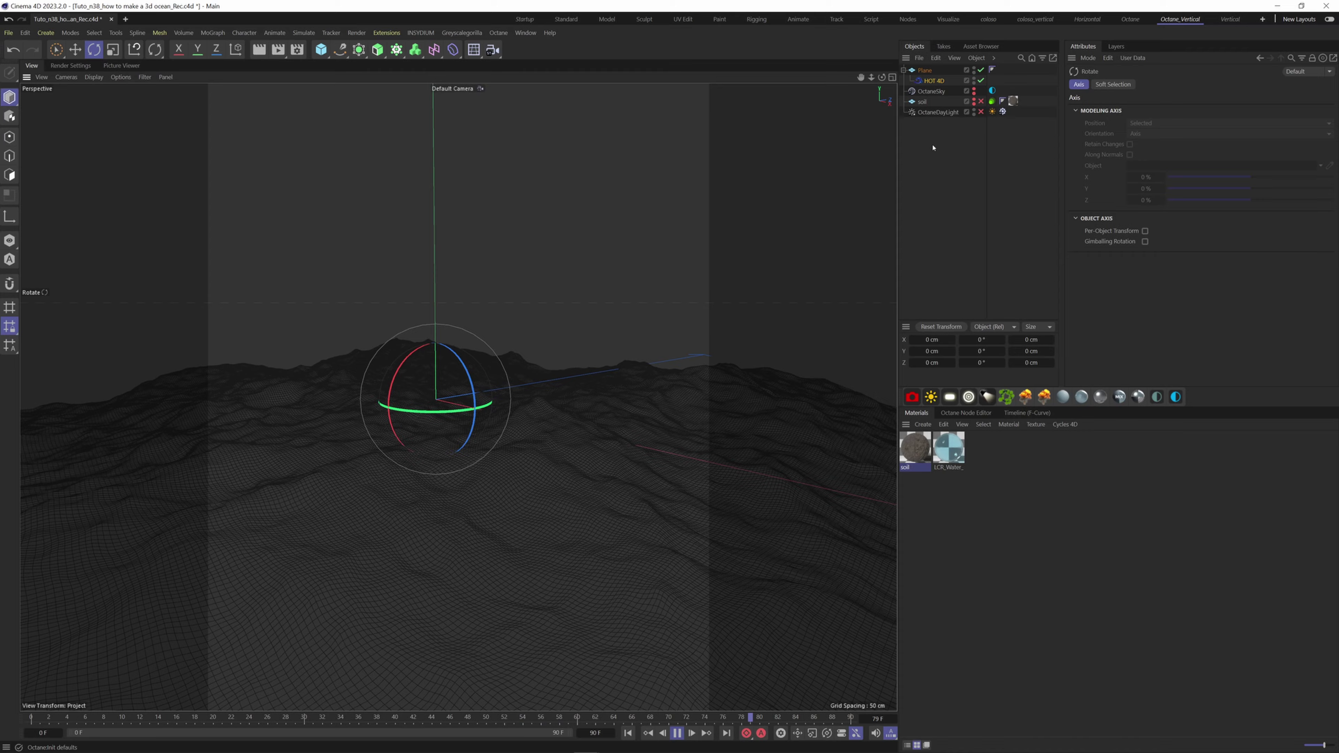
Set the HOT 4D time scale to 0.2 to slow the waves, and stop the playback
{"action": "left_click", "coordinate": [930, 81]}
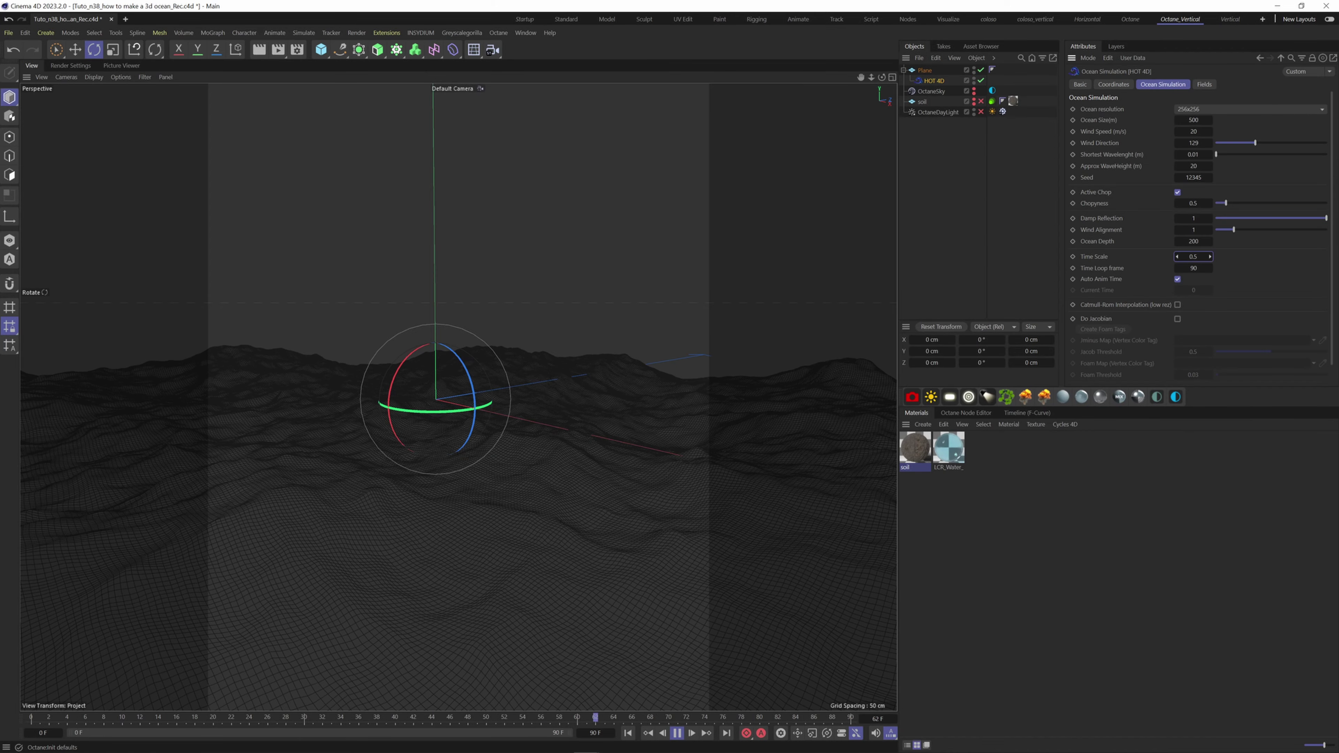
{"action": "left_click_drag", "start_coordinate": [1179, 256], "coordinate": [1178, 258]}
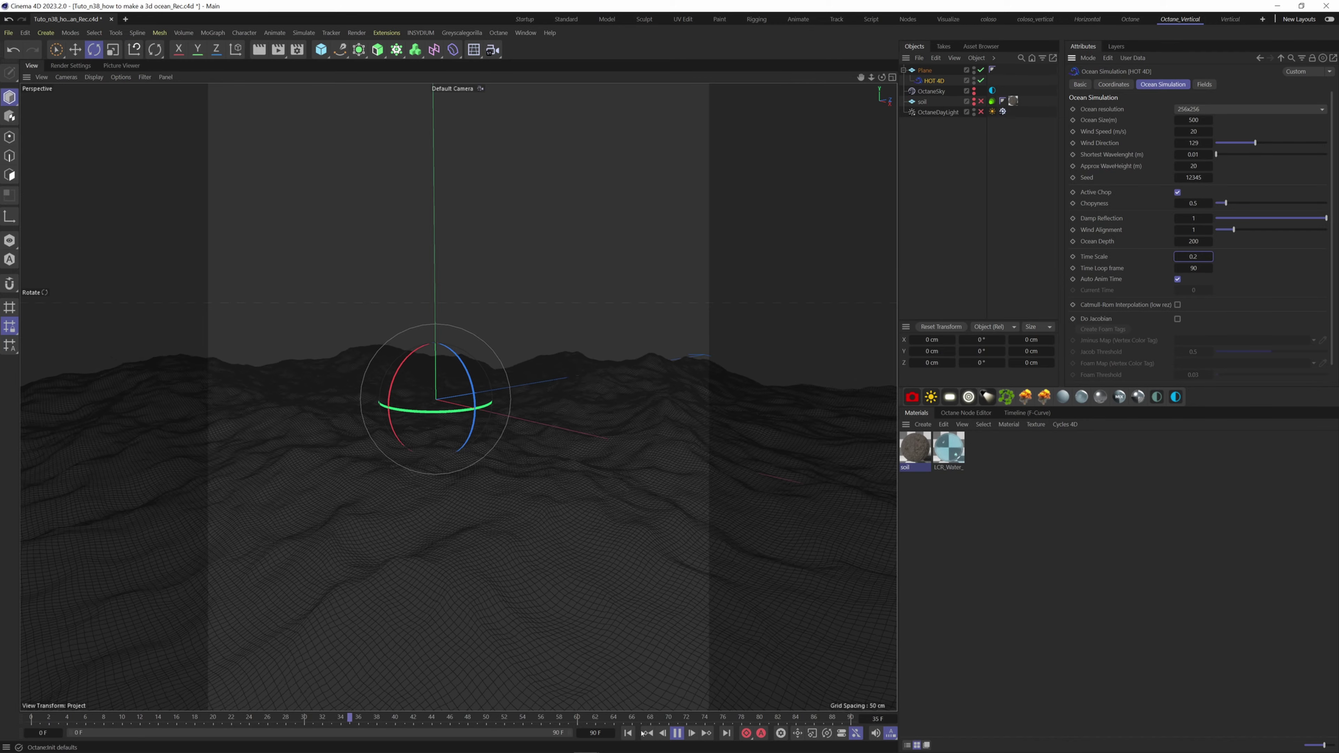
{"action": "left_click", "coordinate": [677, 732]}
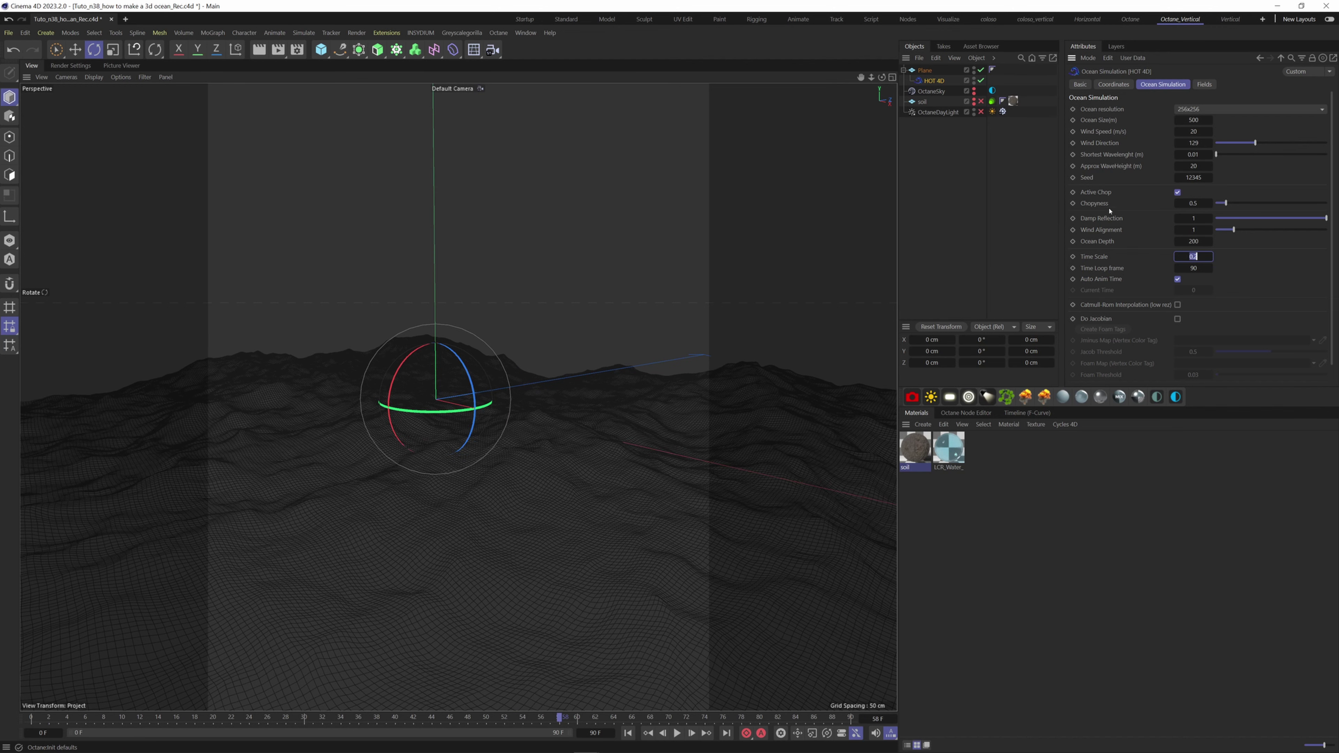
Set the ocean simulation's choppyness to 1.2 while the animation plays, and stop the playback
{"action": "left_click", "coordinate": [677, 733]}
{"action": "left_click_drag", "start_coordinate": [1225, 206], "coordinate": [1263, 206]}
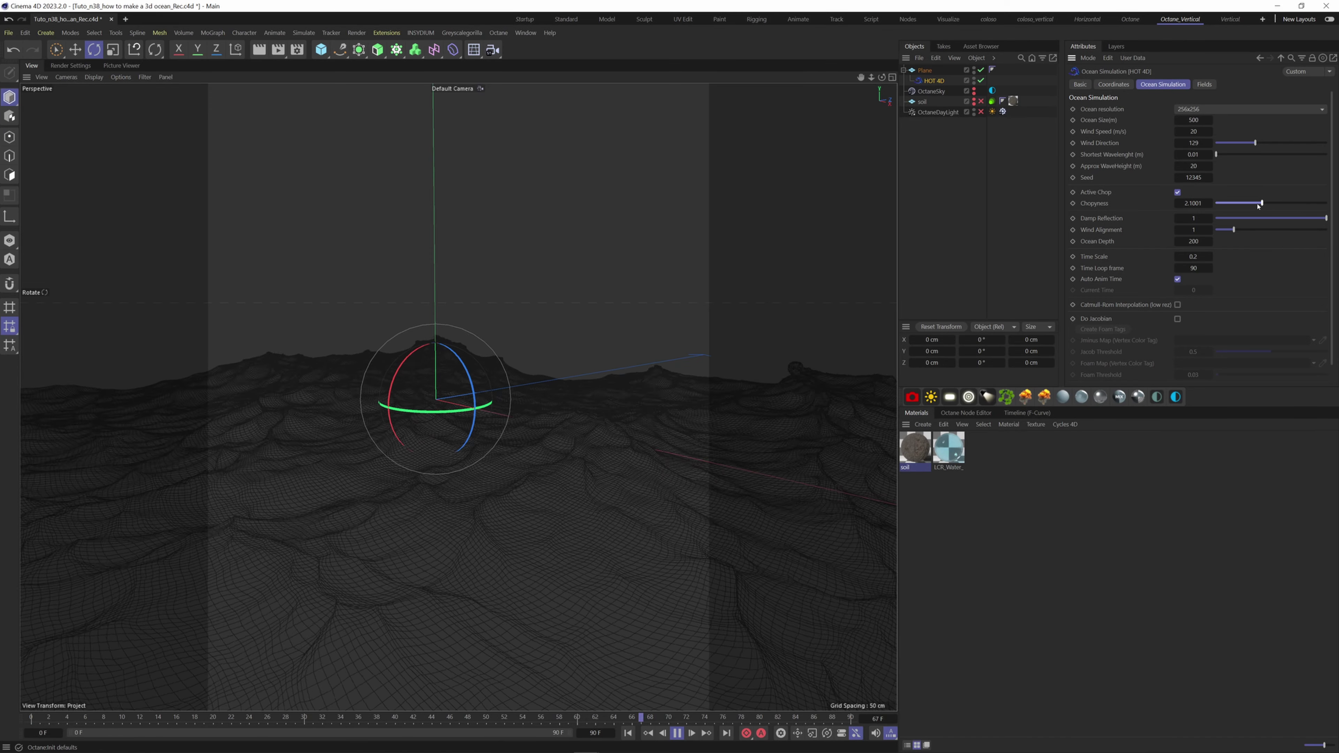
{"action": "double_click", "coordinate": [1195, 204]}
{"action": "type", "text": "1.2"}
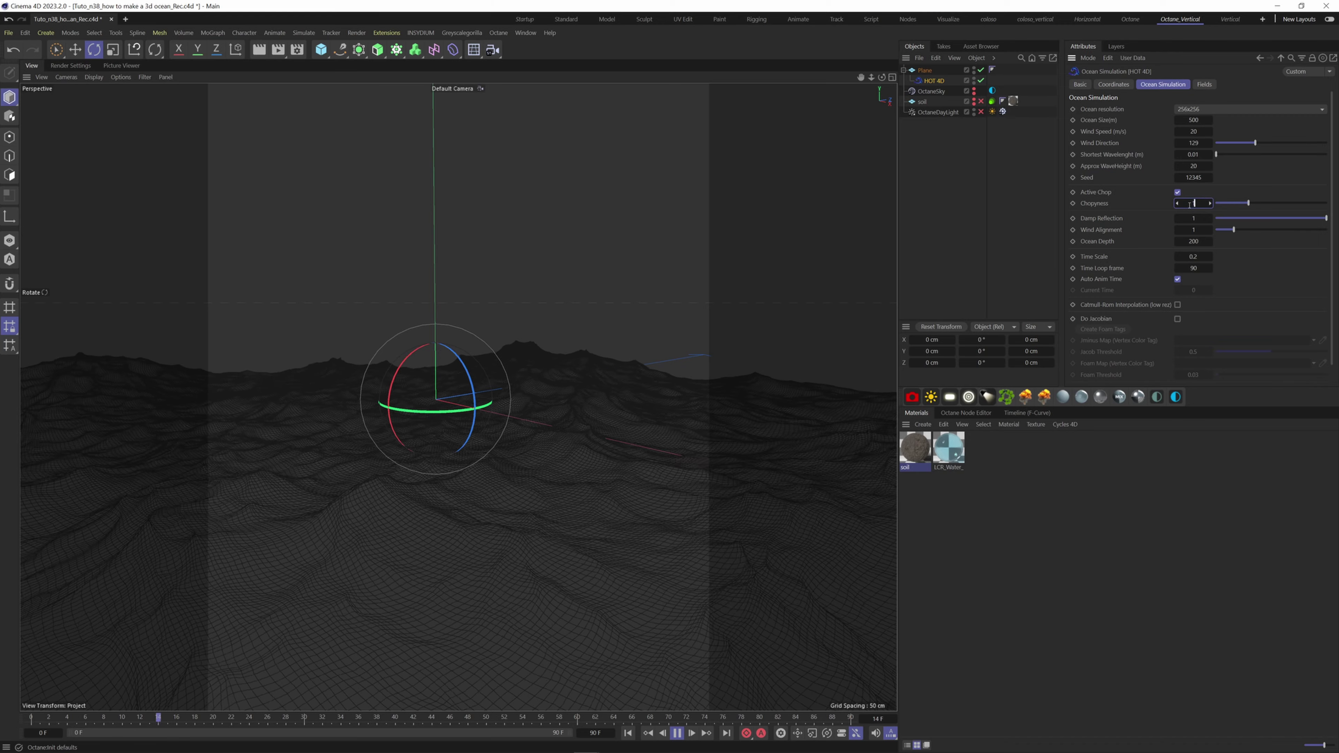
{"action": "key", "text": "Return"}
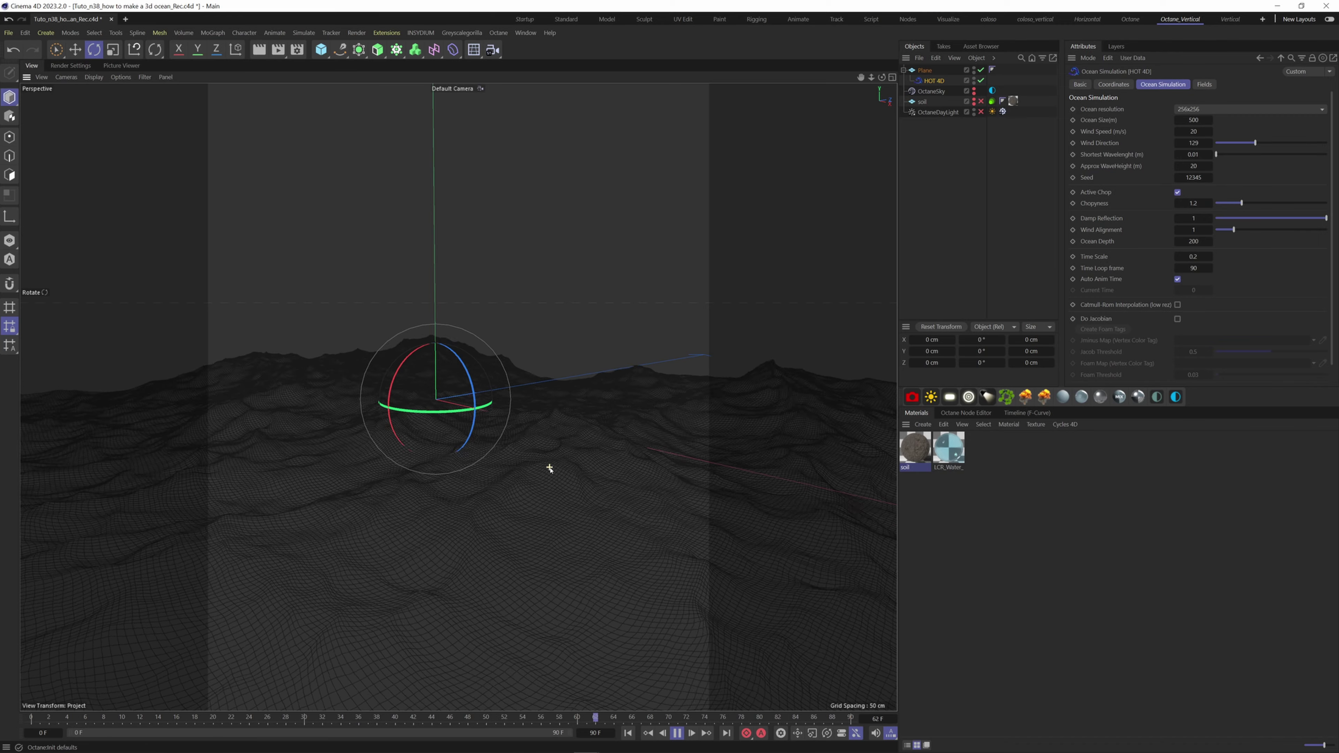
{"action": "key", "text": "space"}
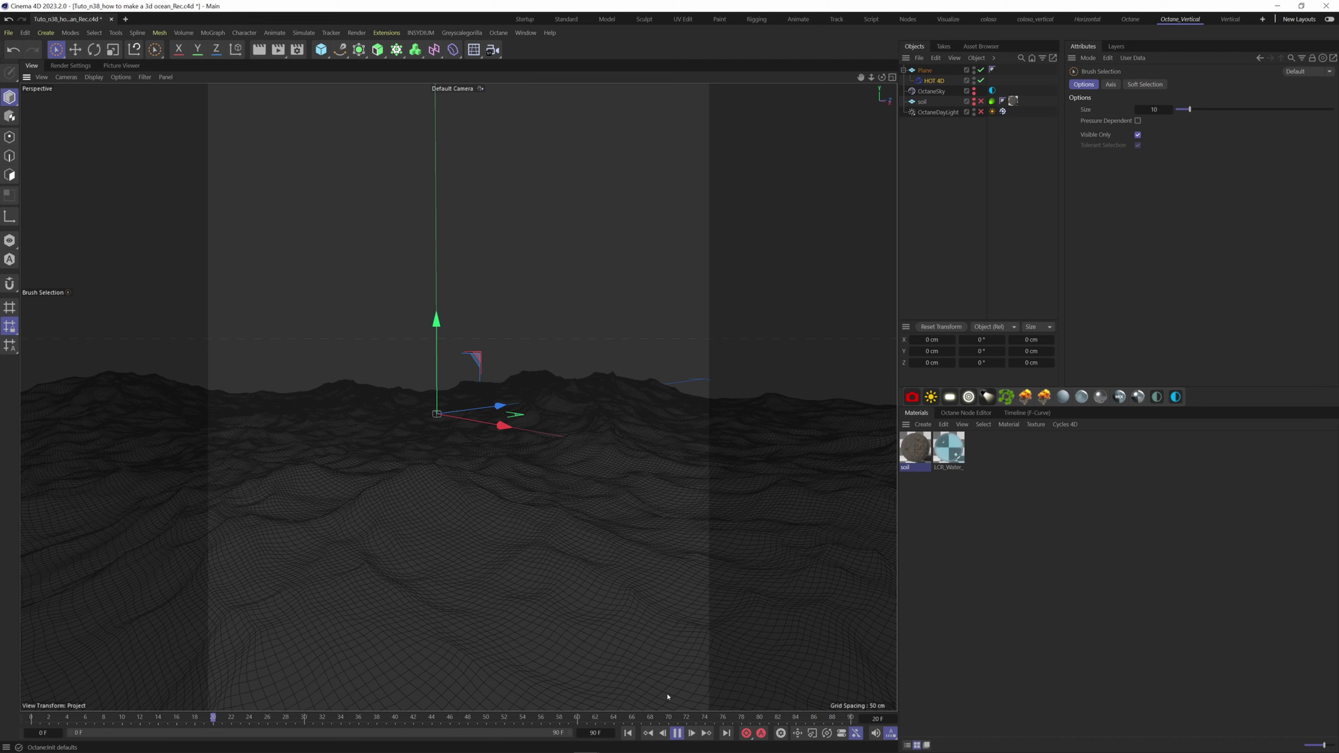
{"action": "left_click", "coordinate": [675, 732]}
Set the HOT 4D damp reflection to 0.95 during playback, and stop the animation
{"action": "left_click", "coordinate": [935, 81]}
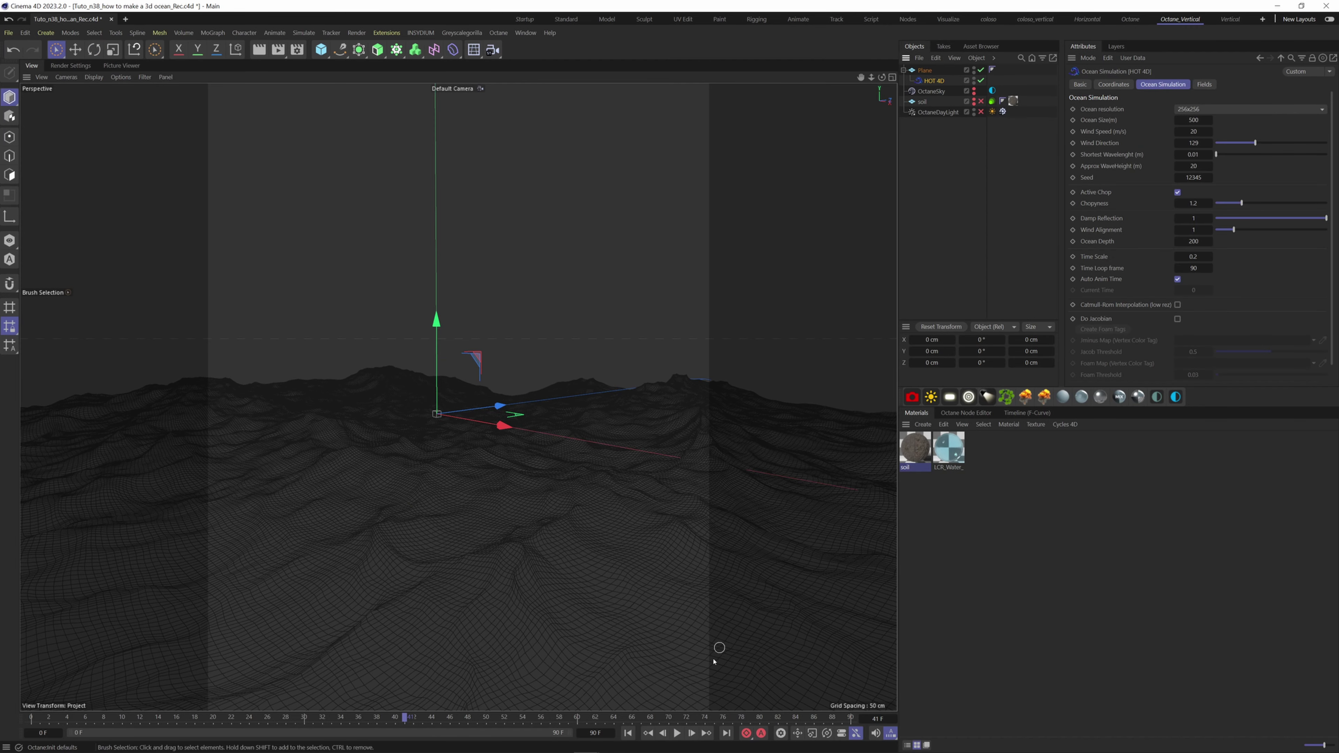
{"action": "key", "text": "F8"}
{"action": "mouse_move", "coordinate": [1306, 221]}
{"action": "left_mouse_down"}
{"action": "mouse_move", "coordinate": [1211, 224]}
{"action": "mouse_move", "coordinate": [1293, 219]}
{"action": "left_mouse_up"}
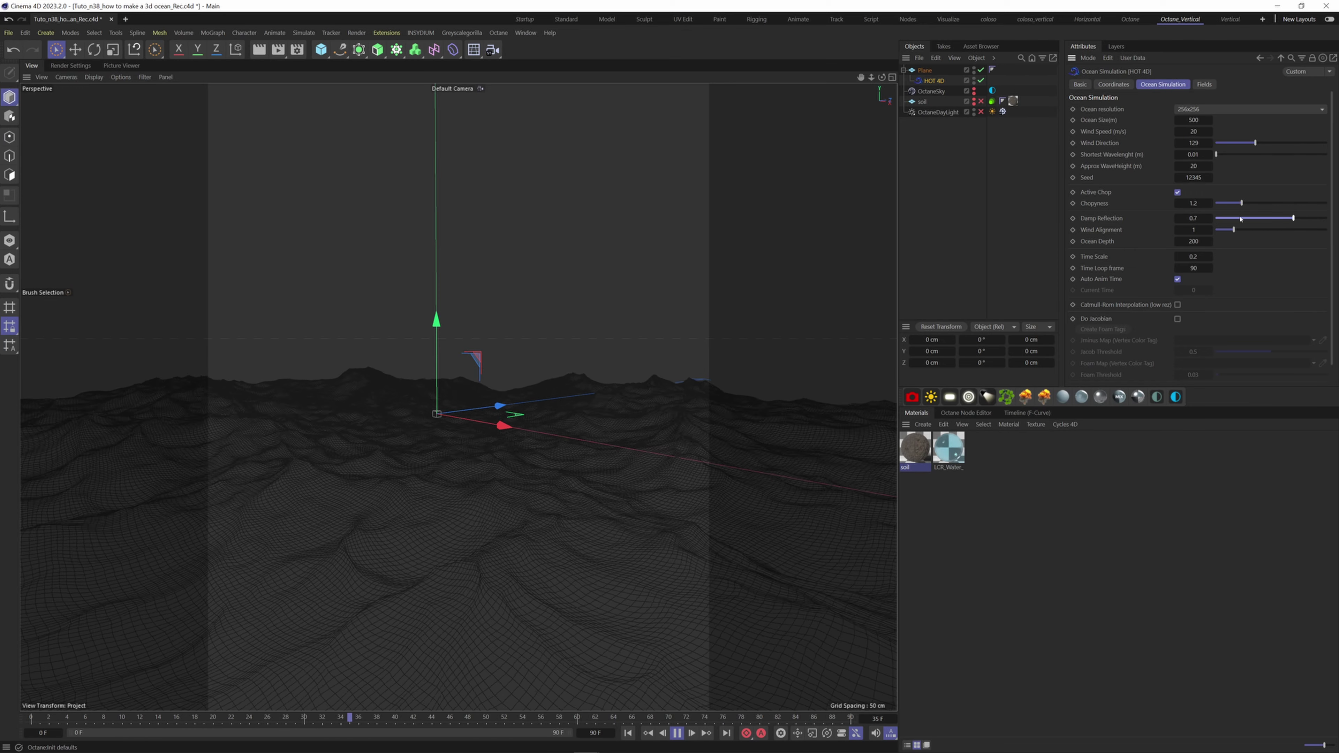
{"action": "left_click", "coordinate": [1205, 219]}
{"action": "type", "text": "0.95"}
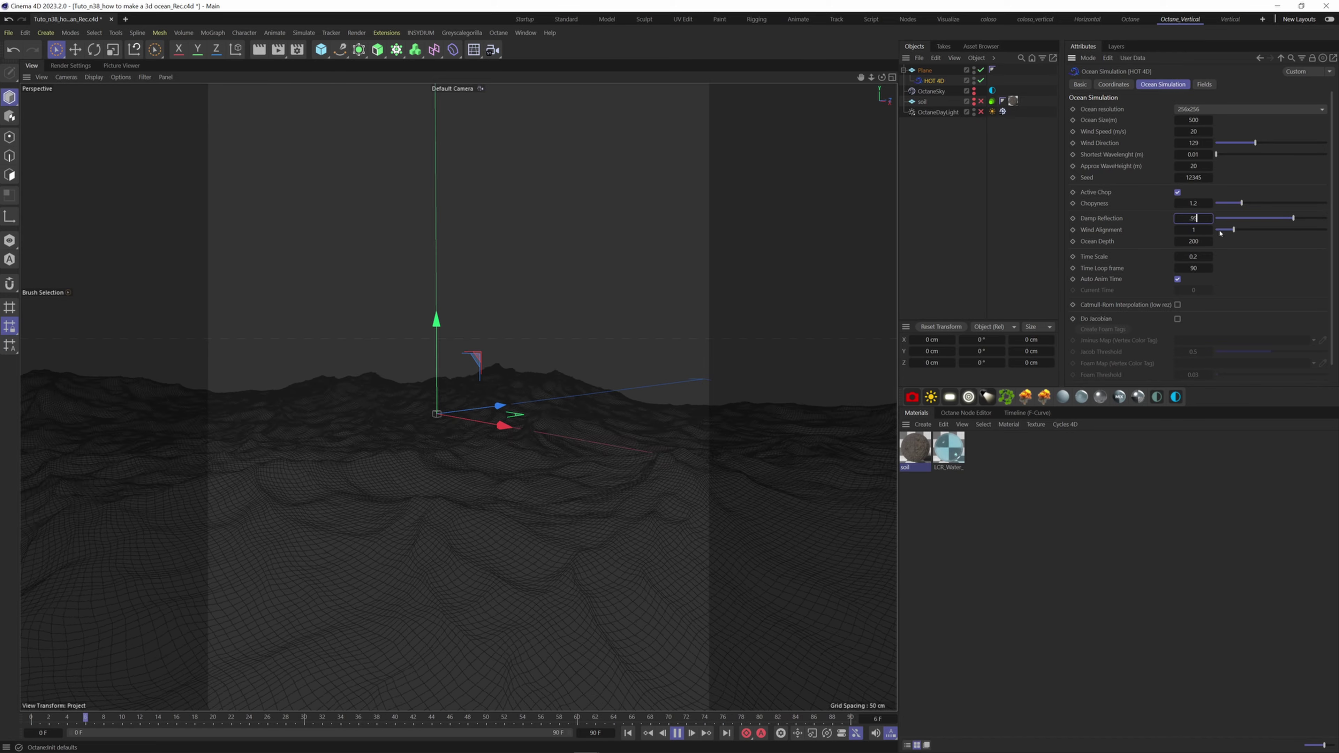
{"action": "key", "text": "Return"}
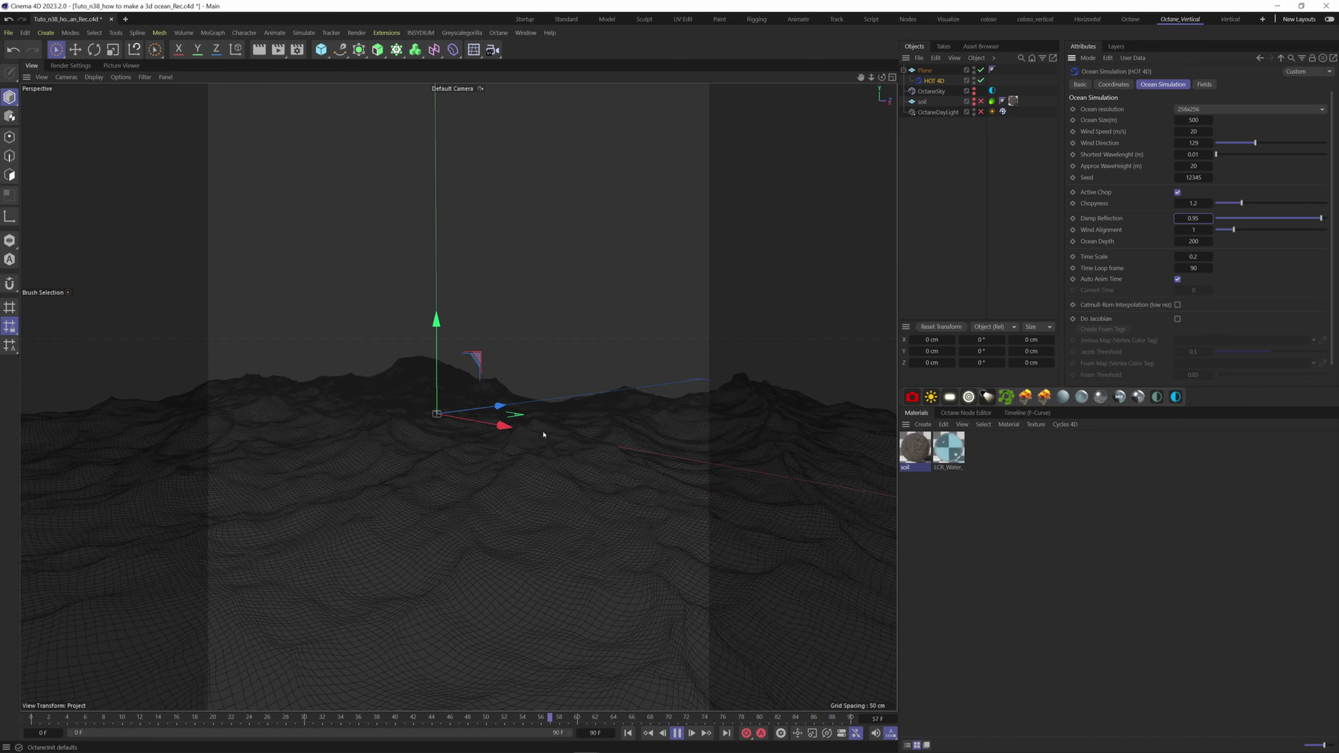
{"action": "left_click", "coordinate": [677, 734]}
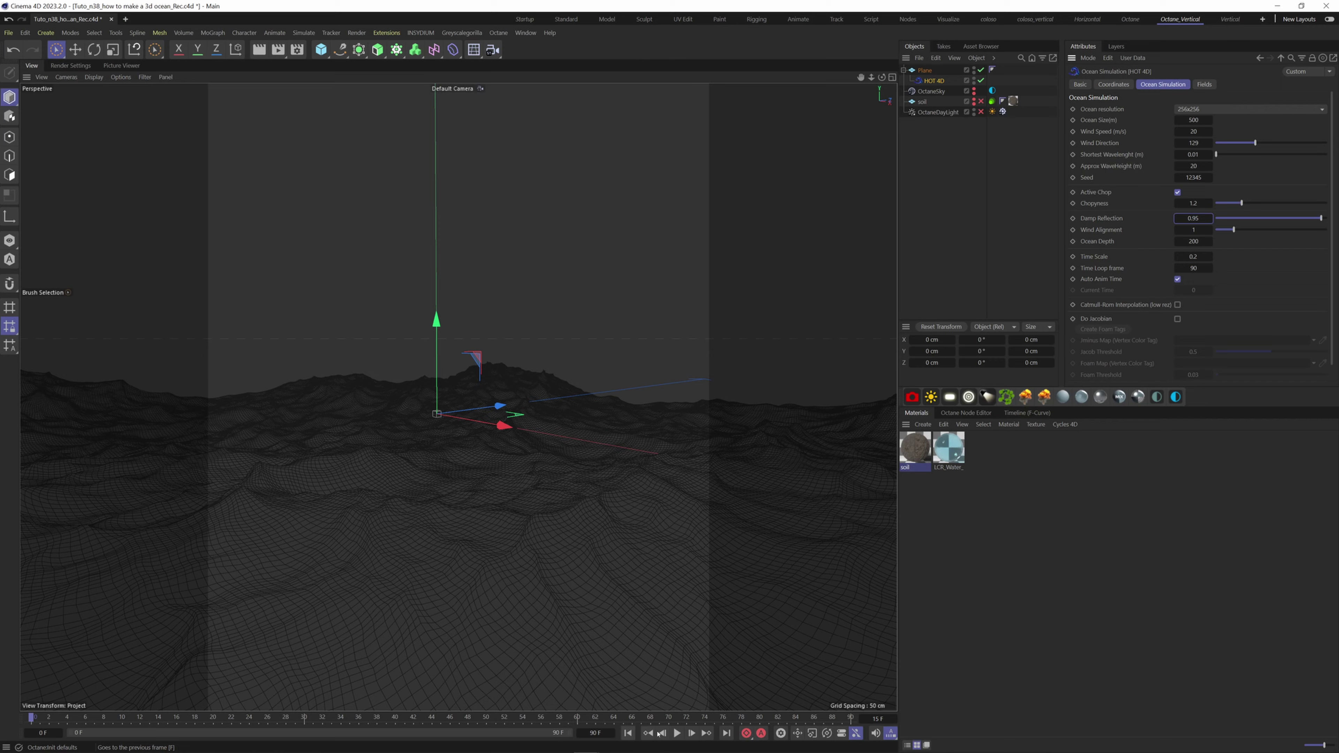
Set the ocean simulation's wind alignment to 1.2 while previewing the animation
{"action": "left_click", "coordinate": [677, 733]}
{"action": "left_click_drag", "start_coordinate": [1234, 230], "coordinate": [1326, 230]}
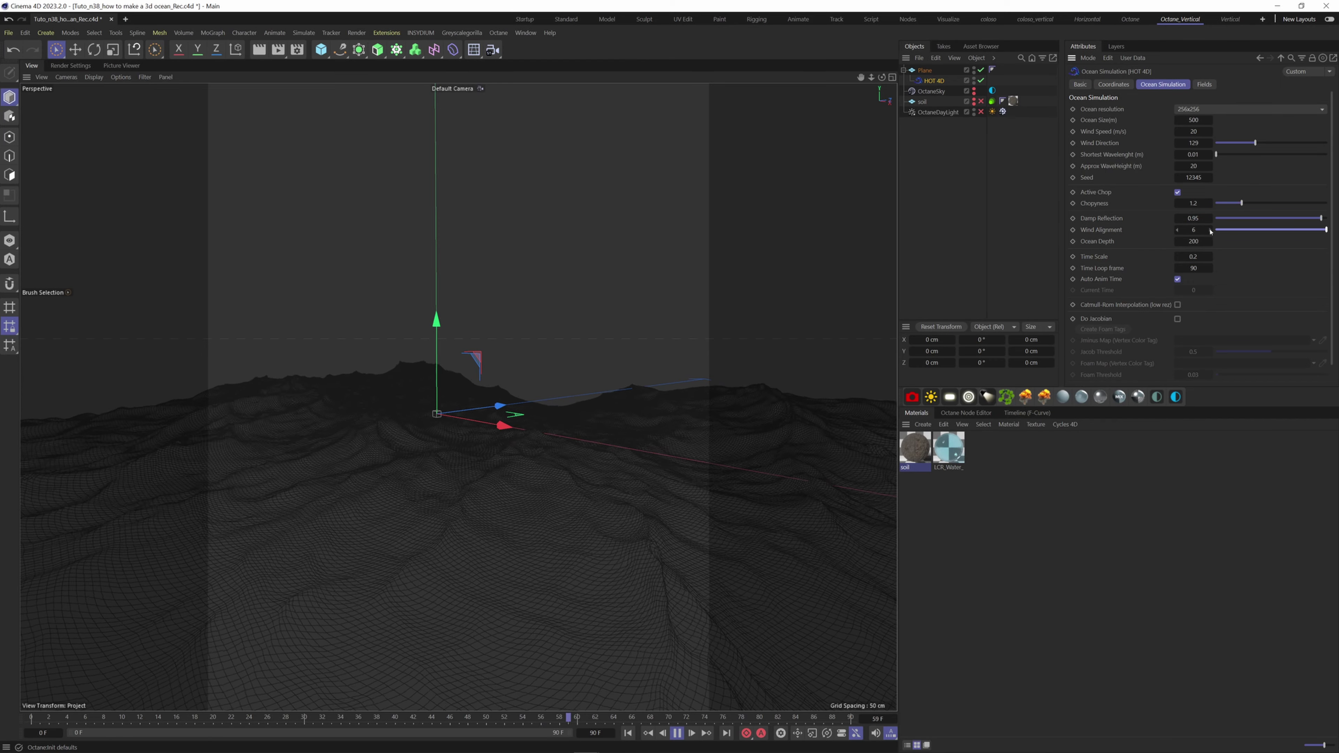
{"action": "double_click", "coordinate": [1199, 229]}
{"action": "type", "text": "1.2"}
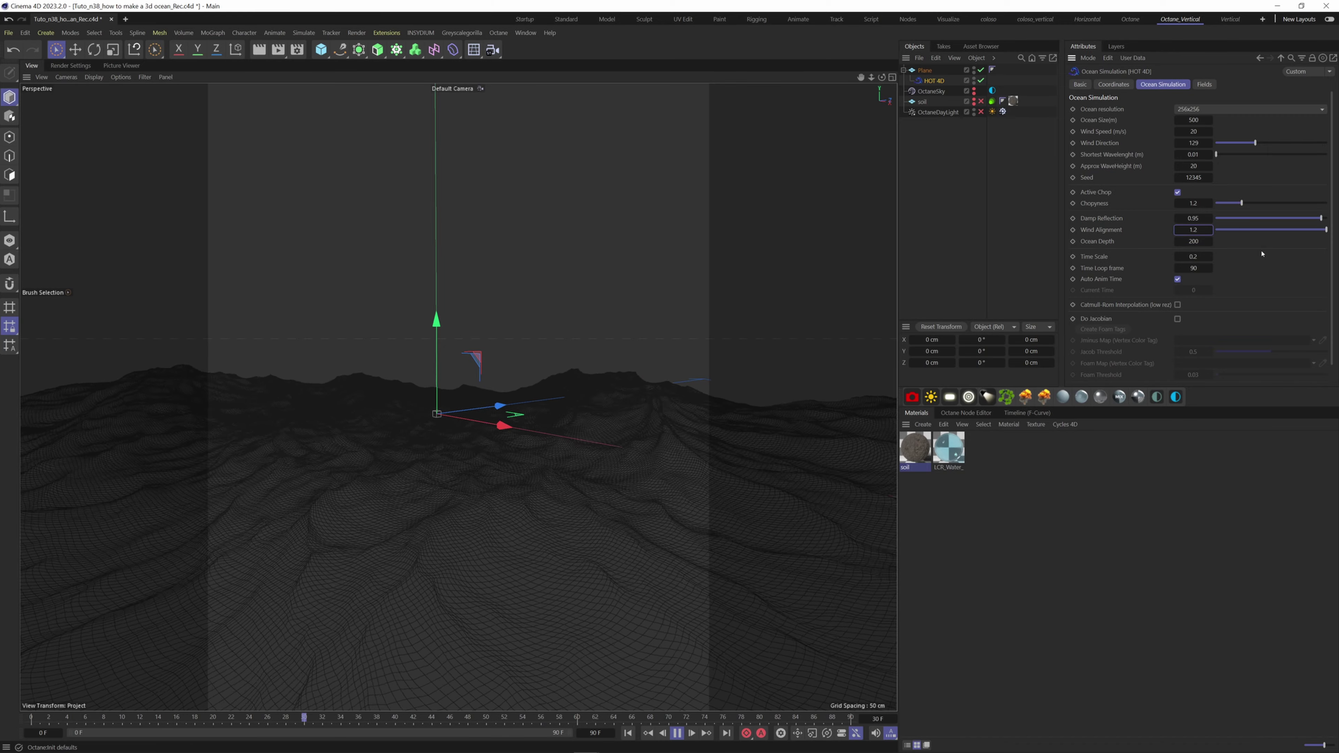
{"action": "key", "text": "Return"}
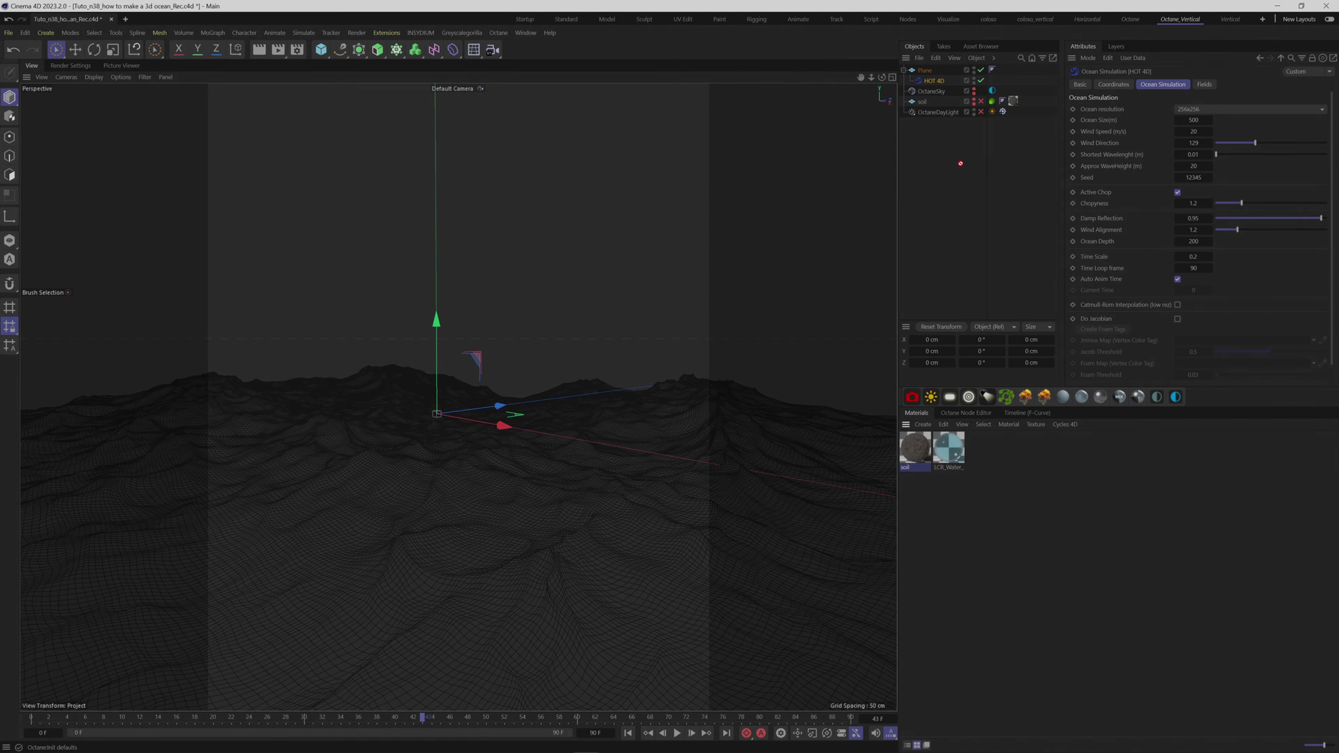
Assign the LCR_Water material to the ocean plane and switch to the coloso_vertical layout
{"action": "left_click_drag", "start_coordinate": [961, 164], "coordinate": [942, 74]}
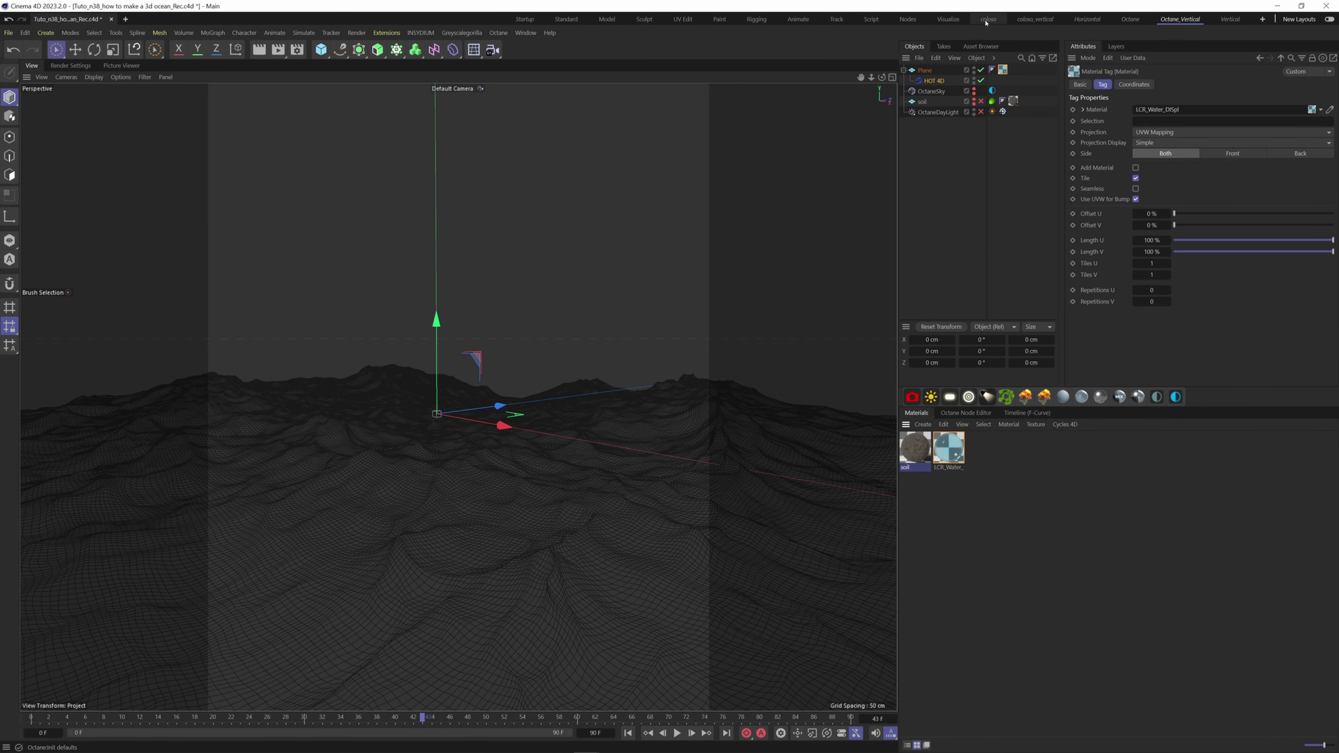
{"action": "left_click", "coordinate": [1035, 18]}
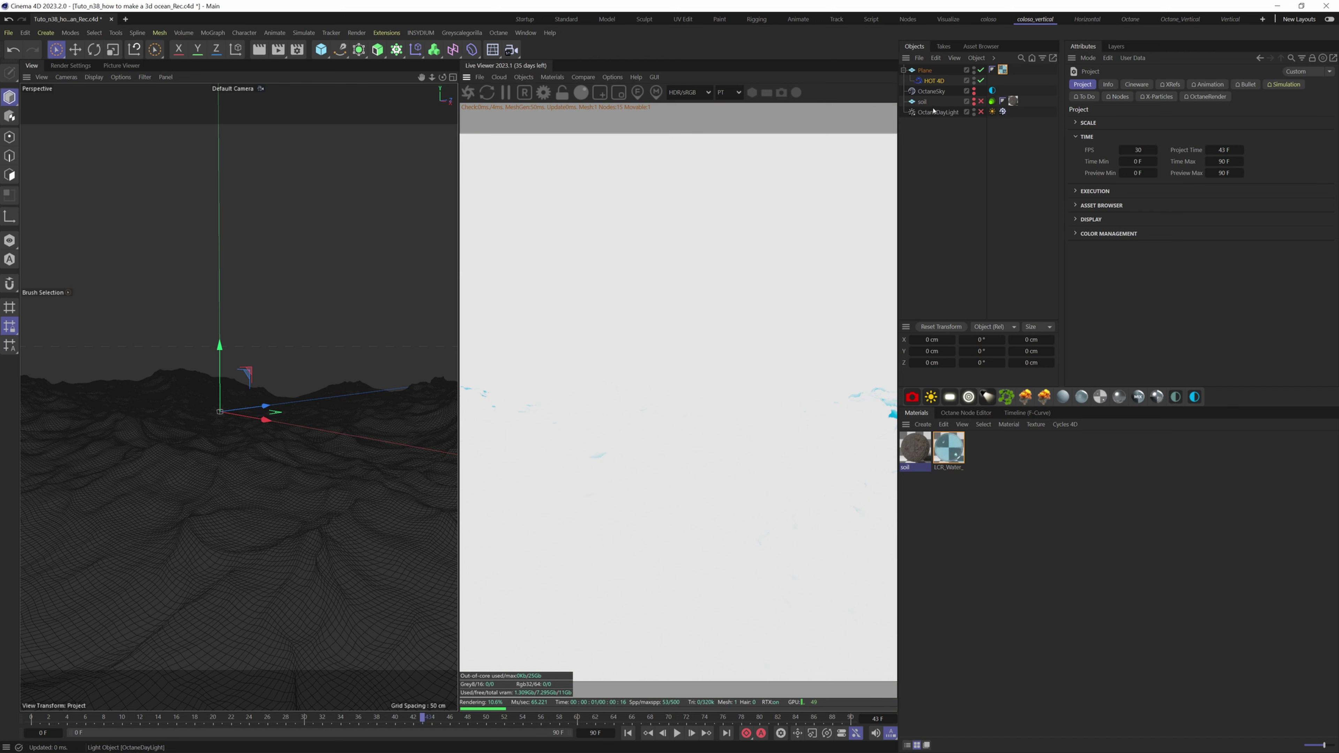
Enable the soil plane and the OctaneDayLight so both contribute to the live render
{"action": "left_click", "coordinate": [981, 101]}
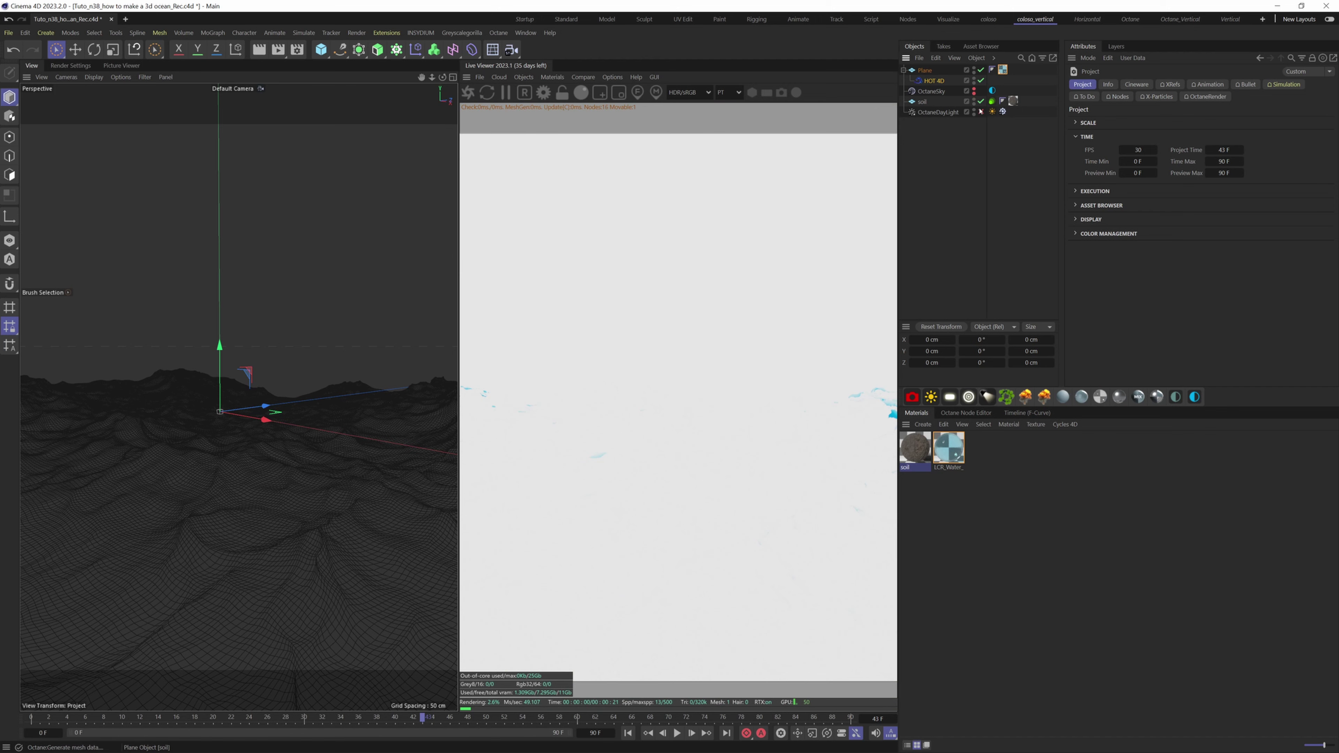
{"action": "left_click", "coordinate": [981, 112]}
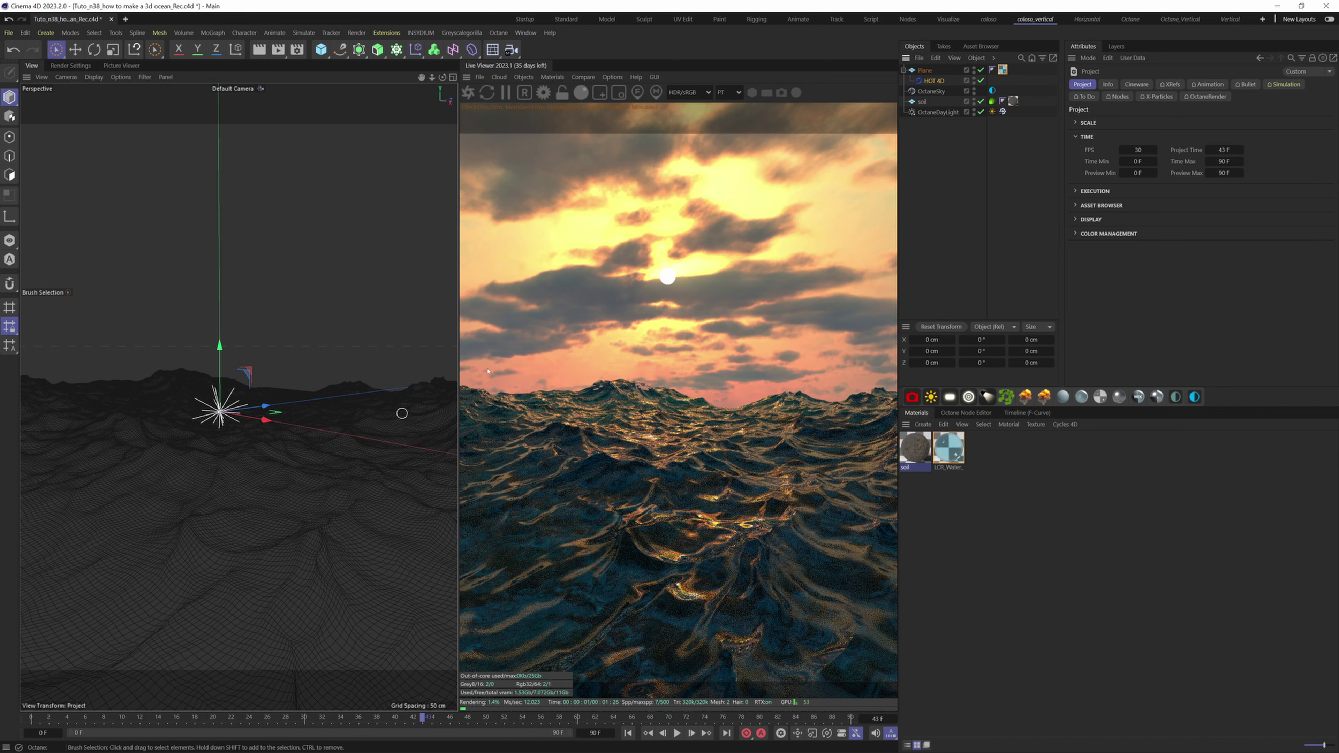
{"action": "left_click_drag", "start_coordinate": [230, 491], "coordinate": [228, 480], "text": "alt"}
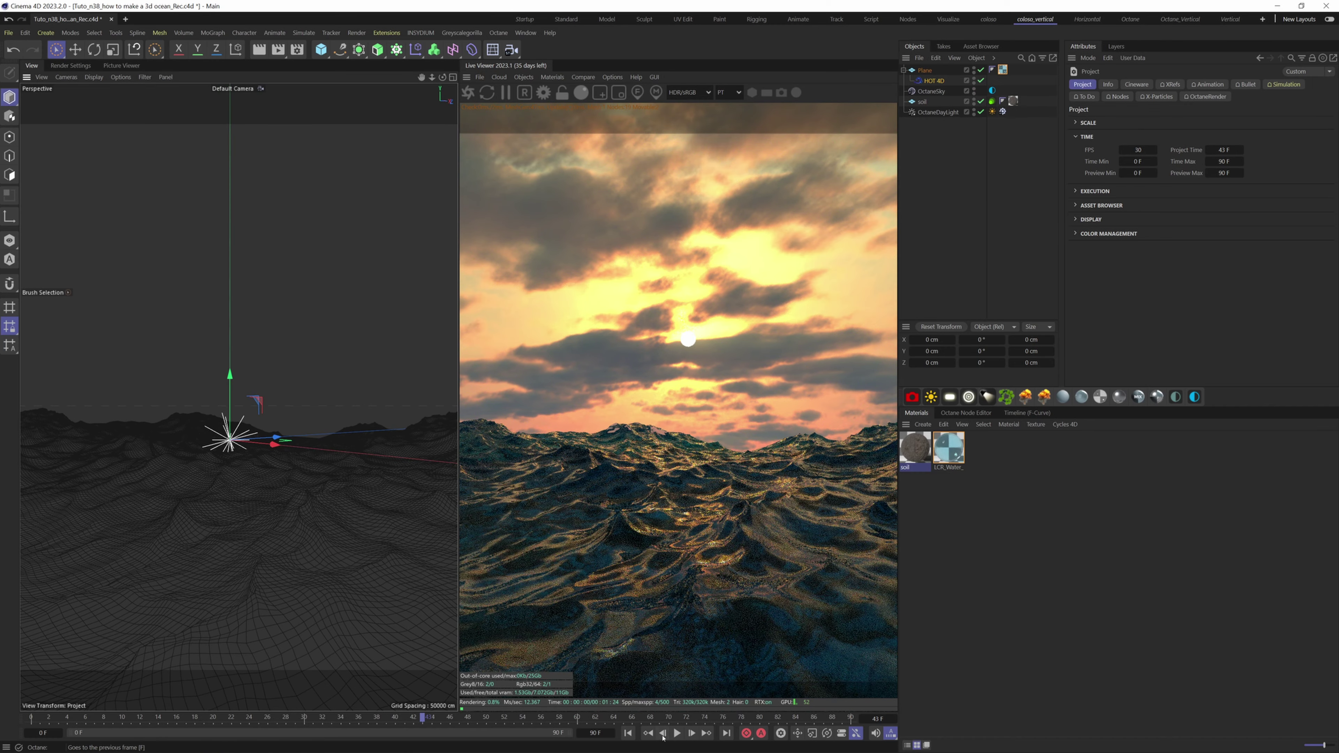
Play the ocean animation from its first frame alongside the live render, and stop at frame 83
{"action": "left_click", "coordinate": [627, 734]}
{"action": "left_click", "coordinate": [677, 734]}
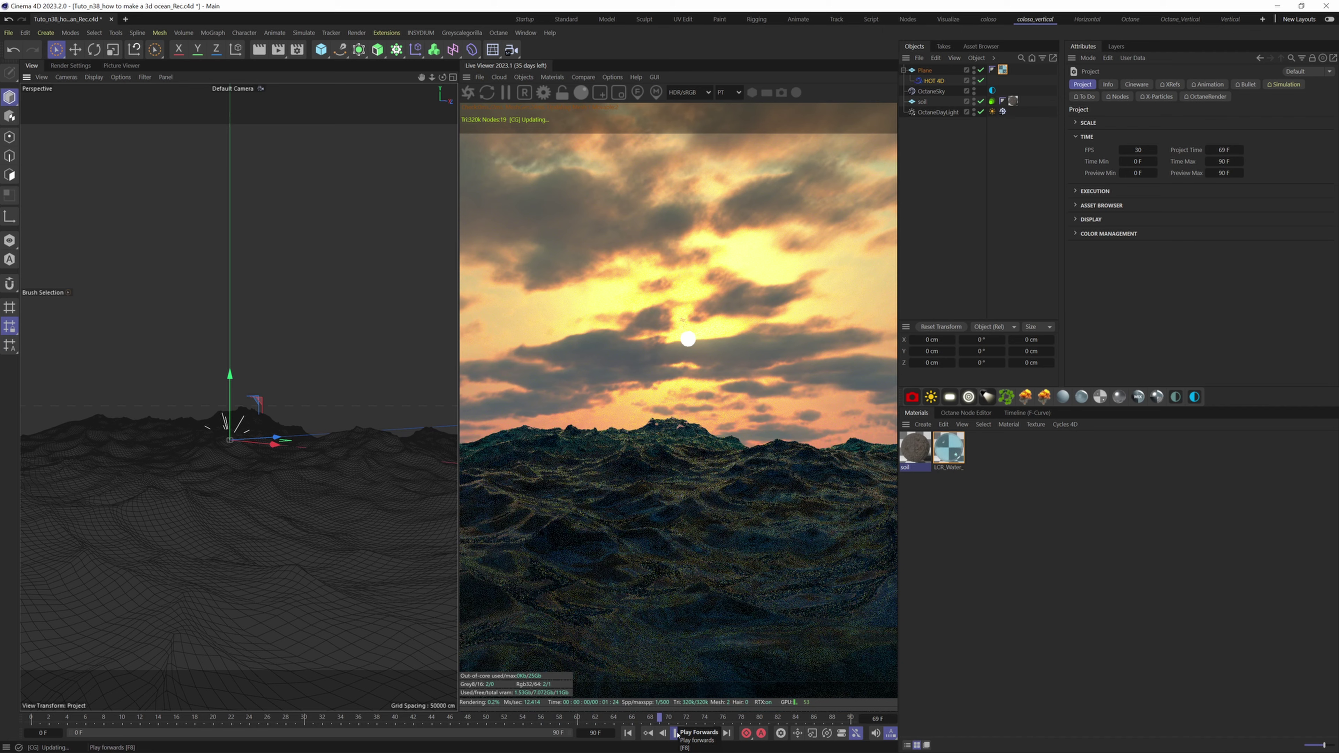
{"action": "left_click", "coordinate": [678, 735]}
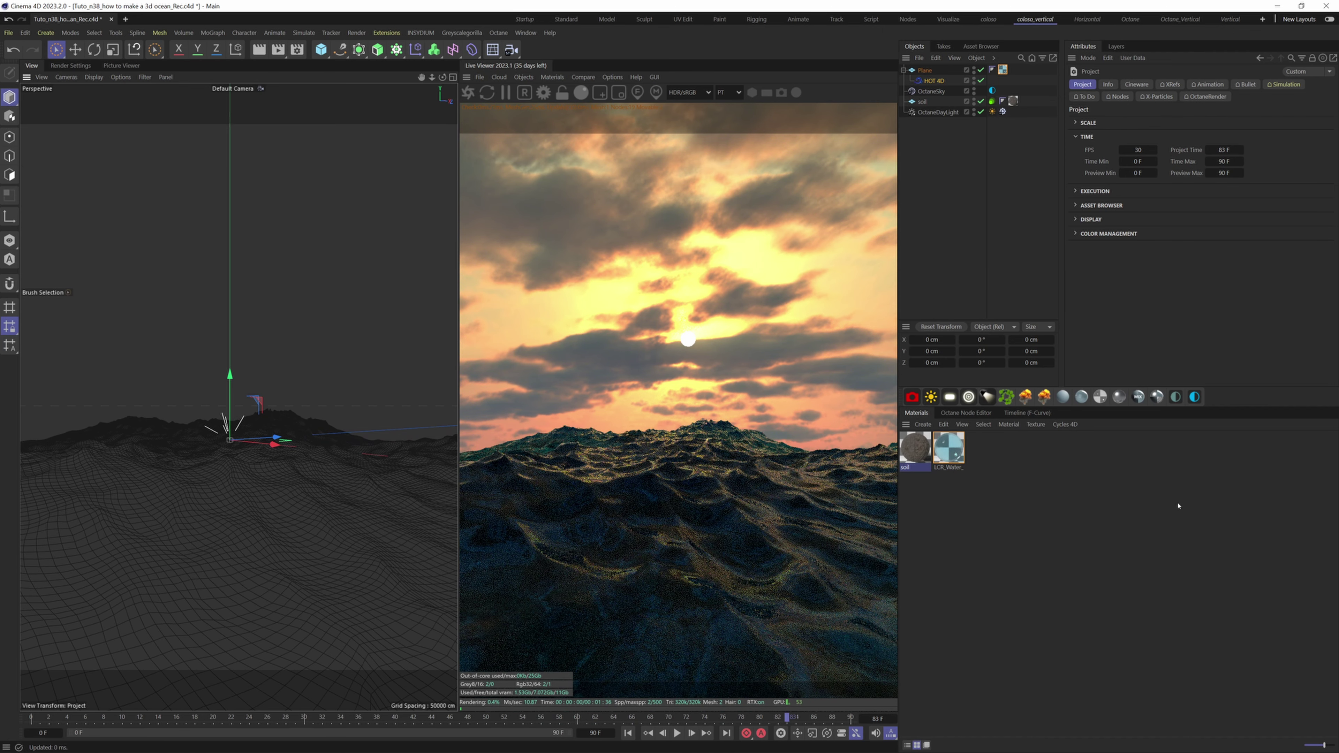
Enable Do Jacobian on the HOT 4D deformer and try to create the foam tags
{"action": "double_click", "coordinate": [933, 82]}
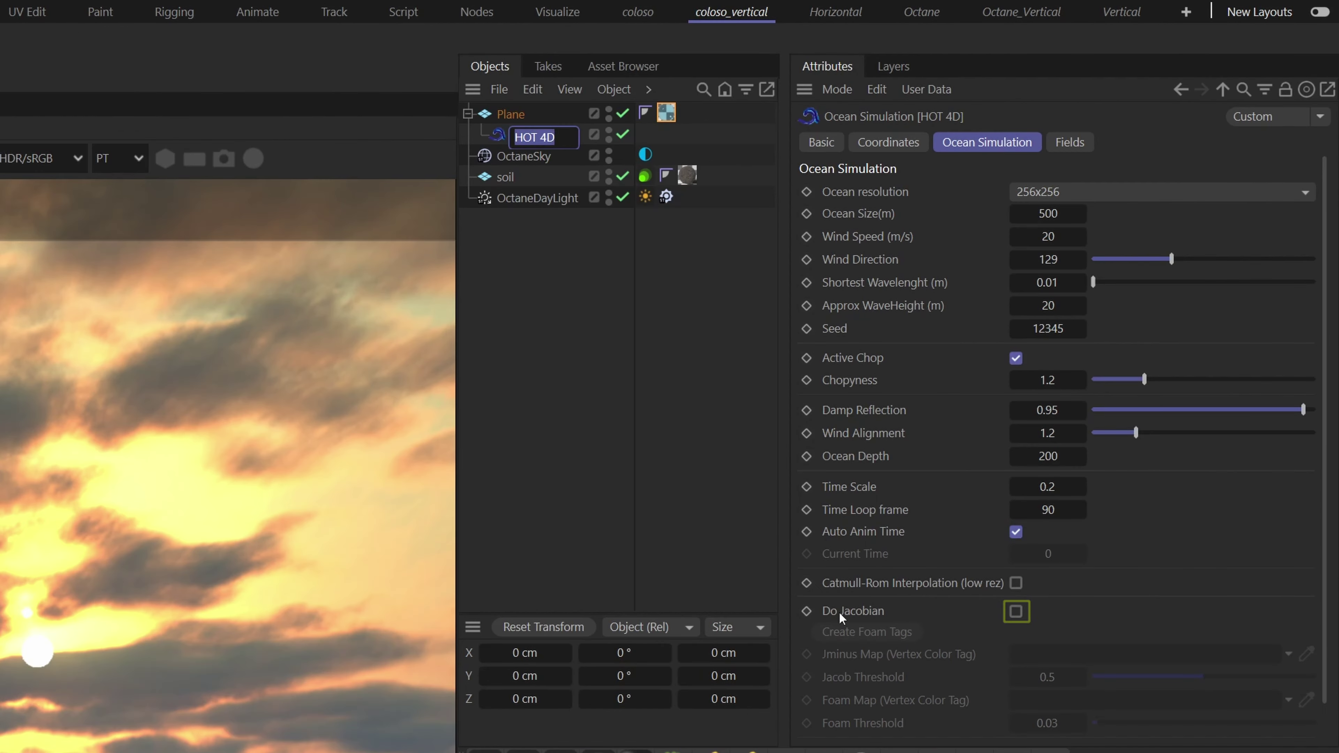
{"action": "left_click", "coordinate": [831, 609]}
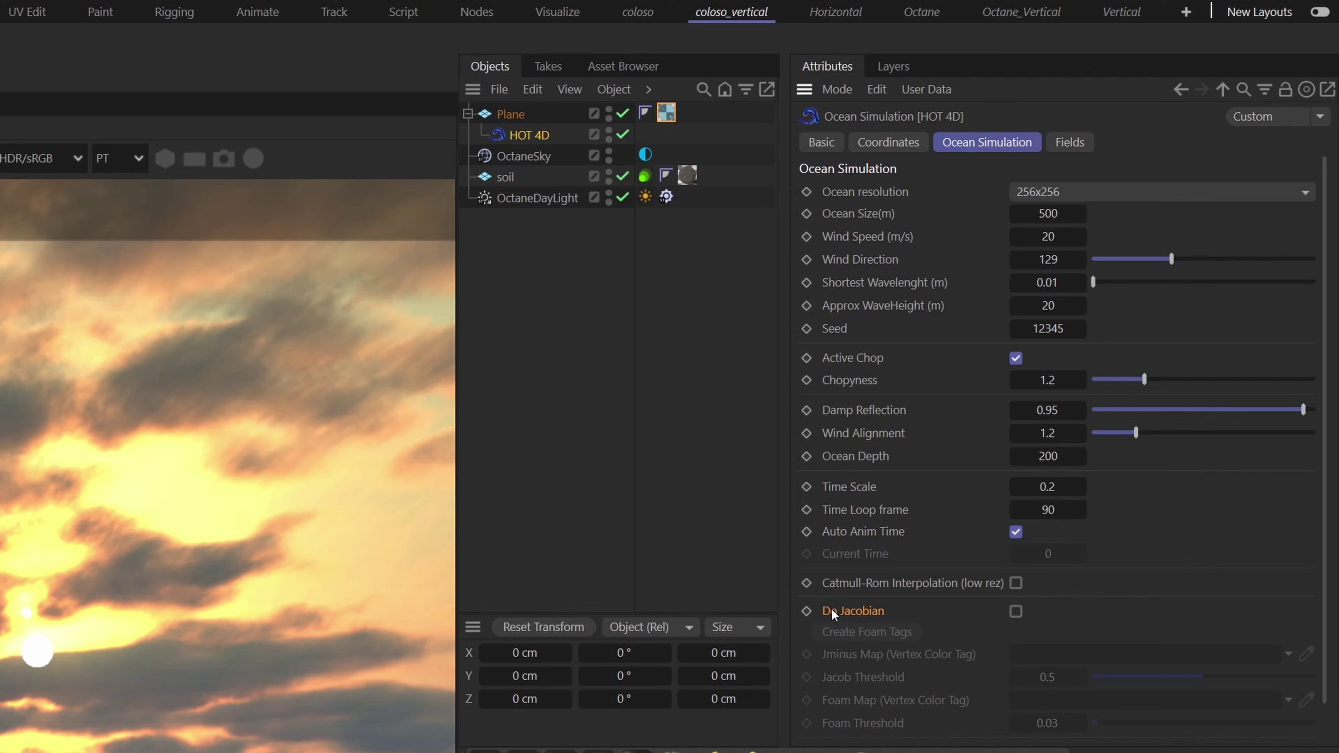
{"action": "left_click", "coordinate": [1015, 612]}
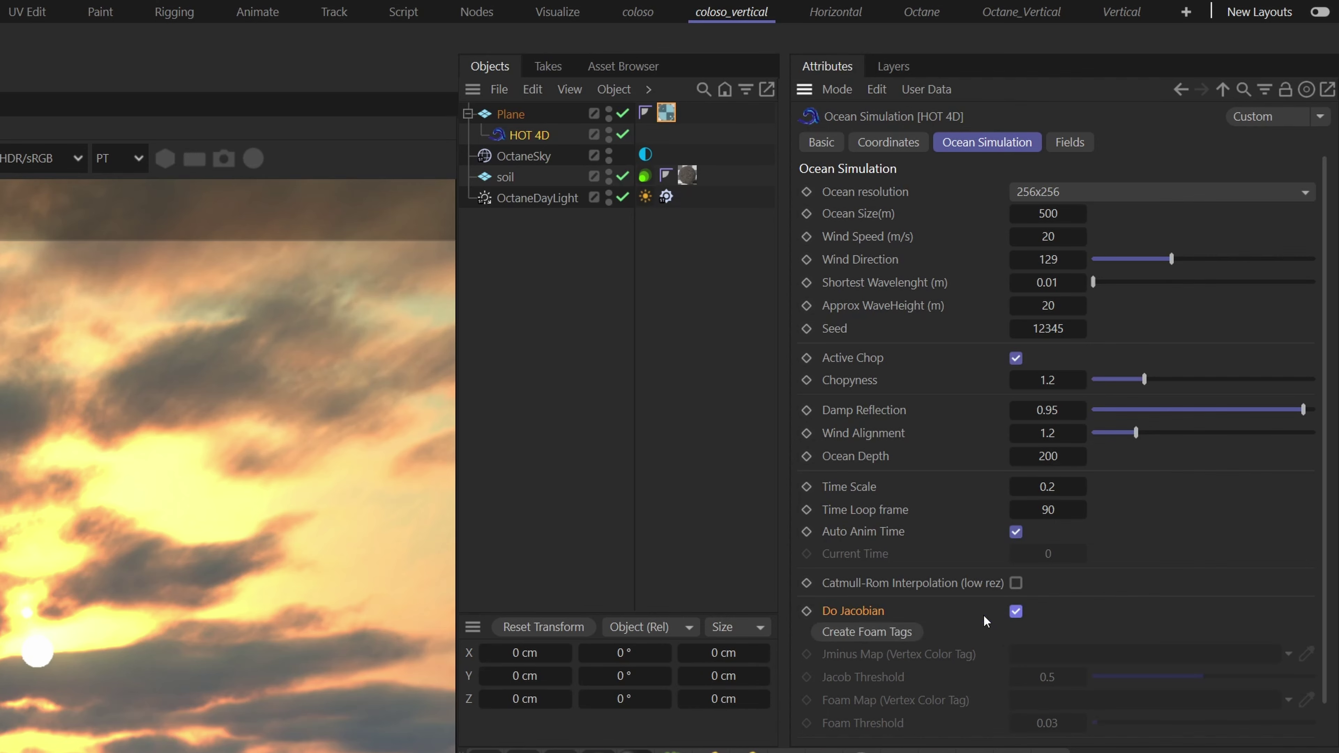
{"action": "left_click", "coordinate": [885, 632]}
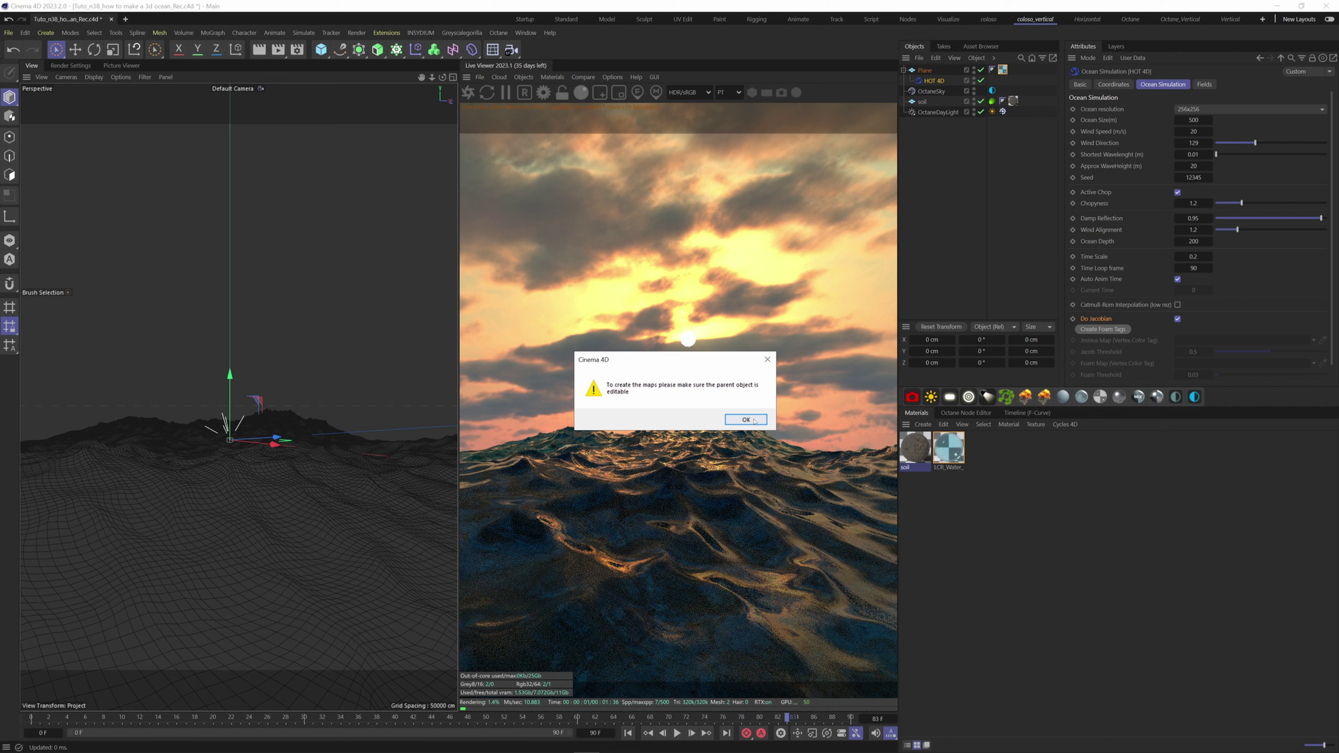
{"action": "left_click", "coordinate": [746, 419]}
Make the ocean plane editable and create foam tags for it from the HOT 4D deformer
{"action": "left_click", "coordinate": [924, 70]}
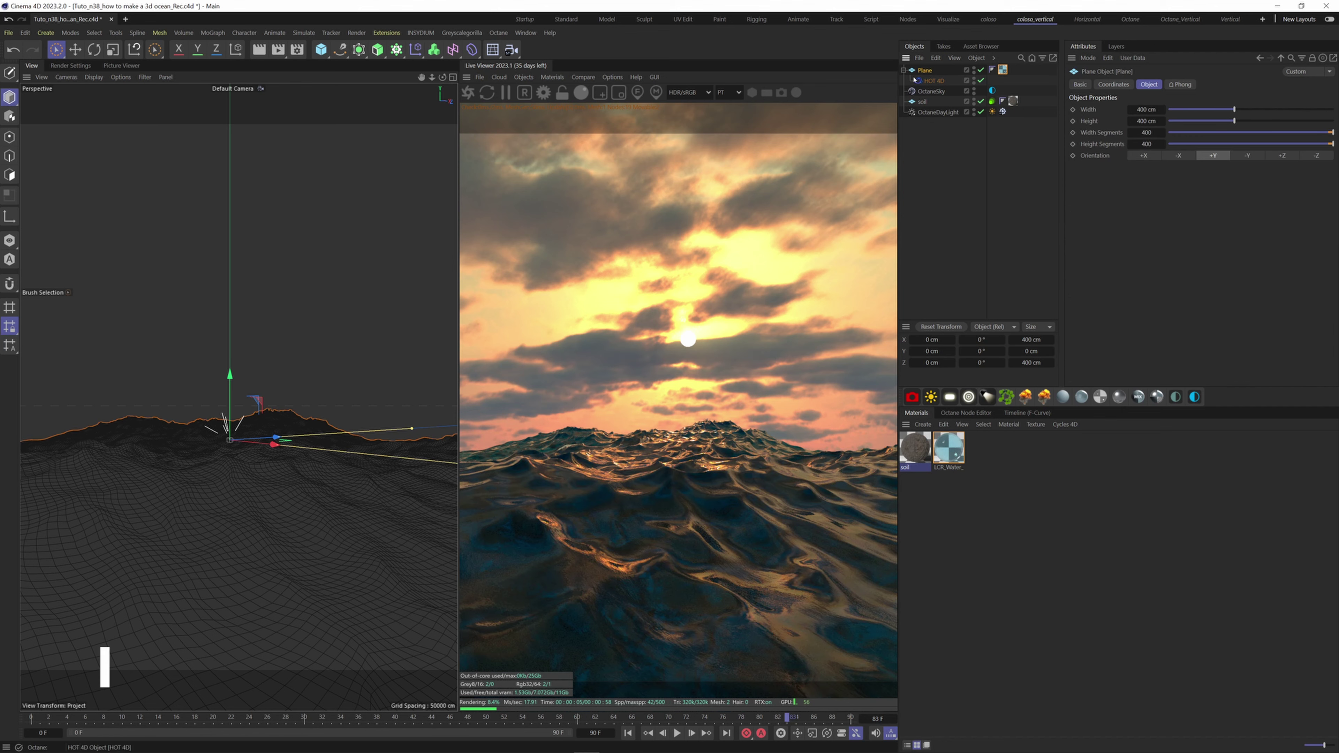
{"action": "key", "text": "c"}
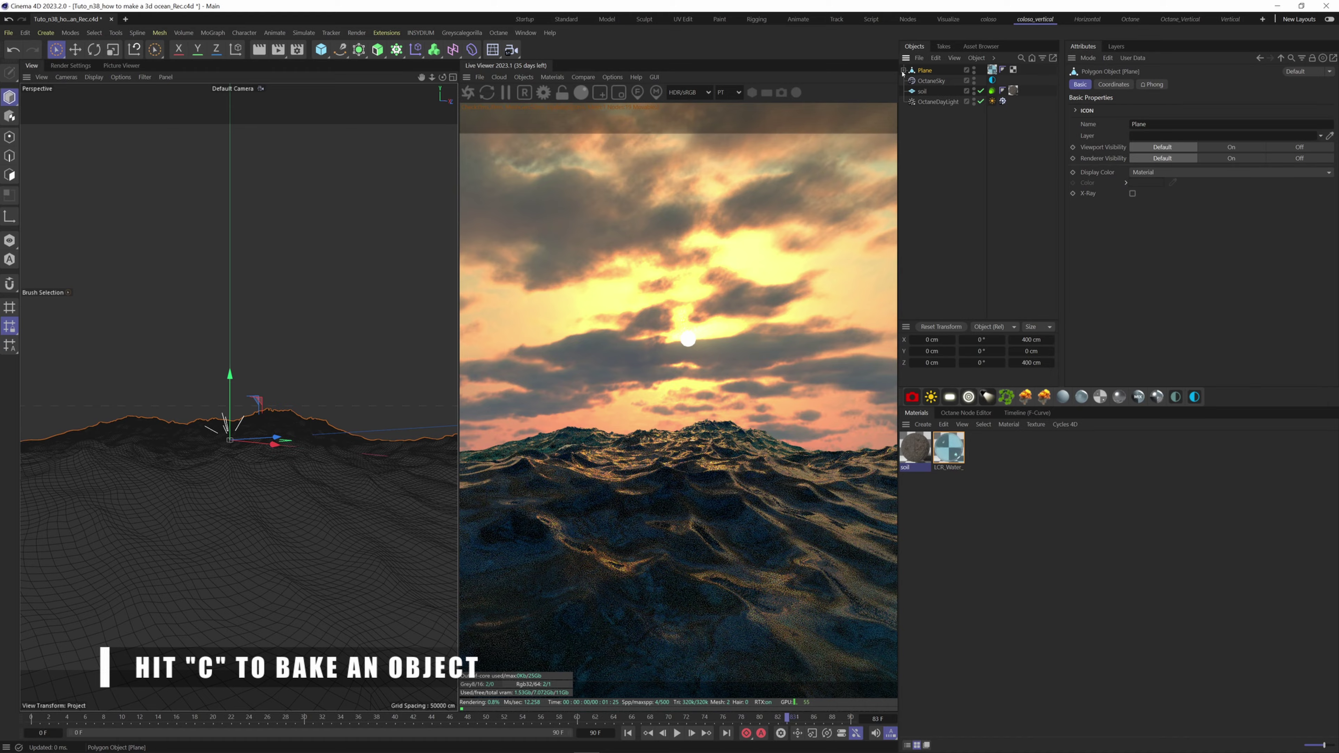
{"action": "left_click", "coordinate": [904, 71]}
{"action": "left_click", "coordinate": [926, 79]}
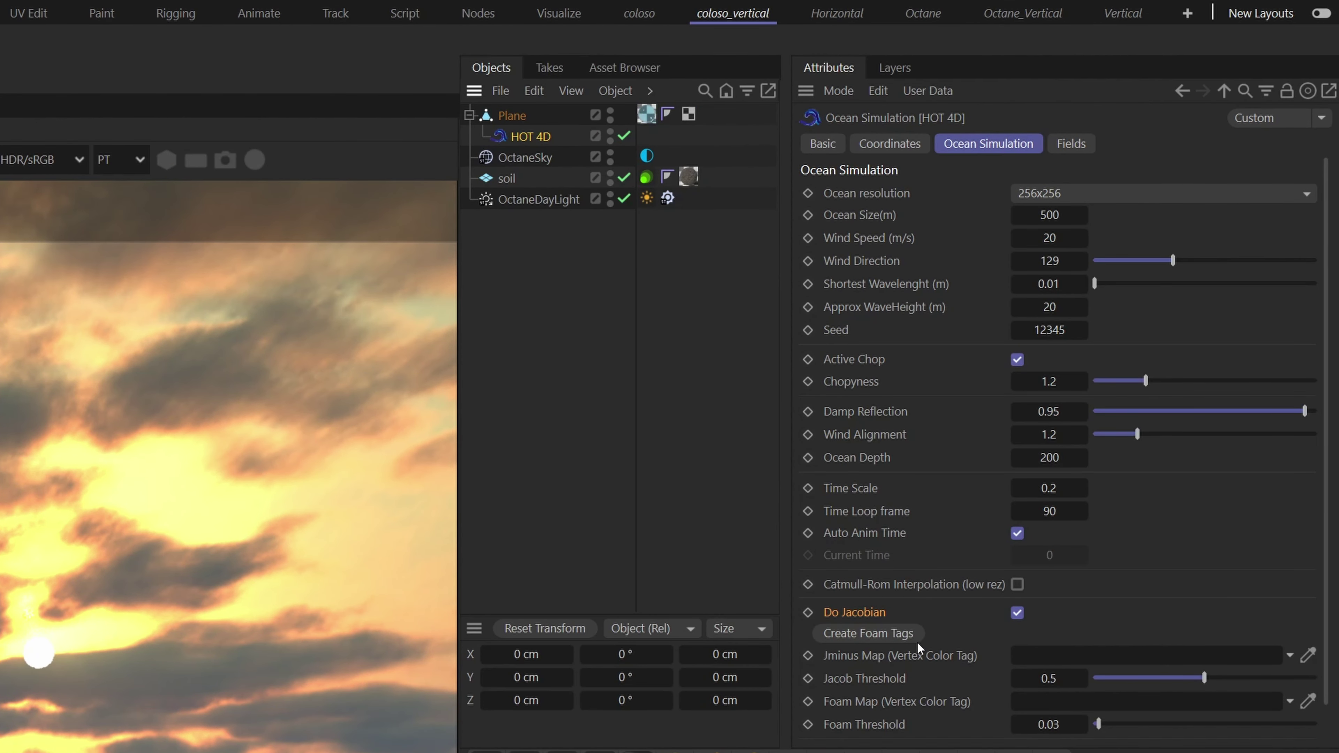
{"action": "left_click", "coordinate": [867, 633]}
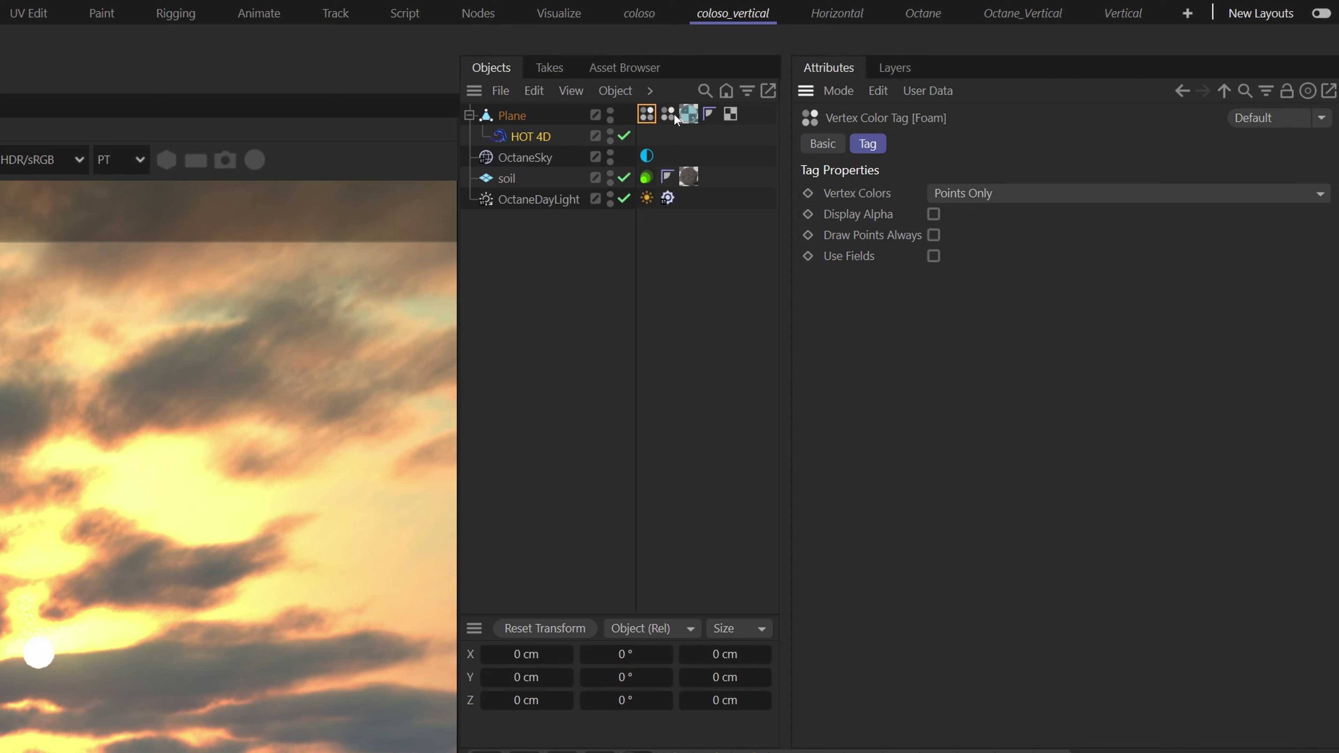
Examine the plane's Jacob and Foam vertex color tags and their map settings in the ocean simulation
{"action": "left_click", "coordinate": [546, 138]}
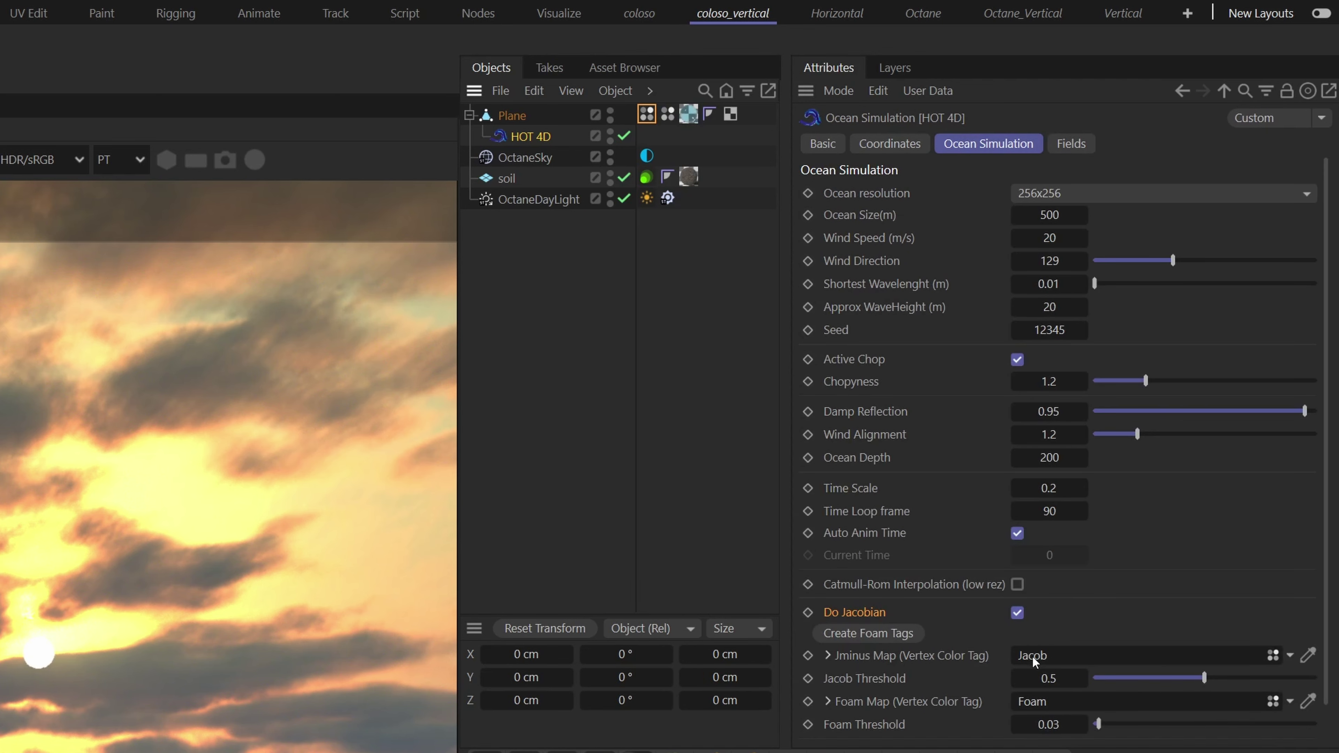
{"action": "left_click", "coordinate": [668, 114]}
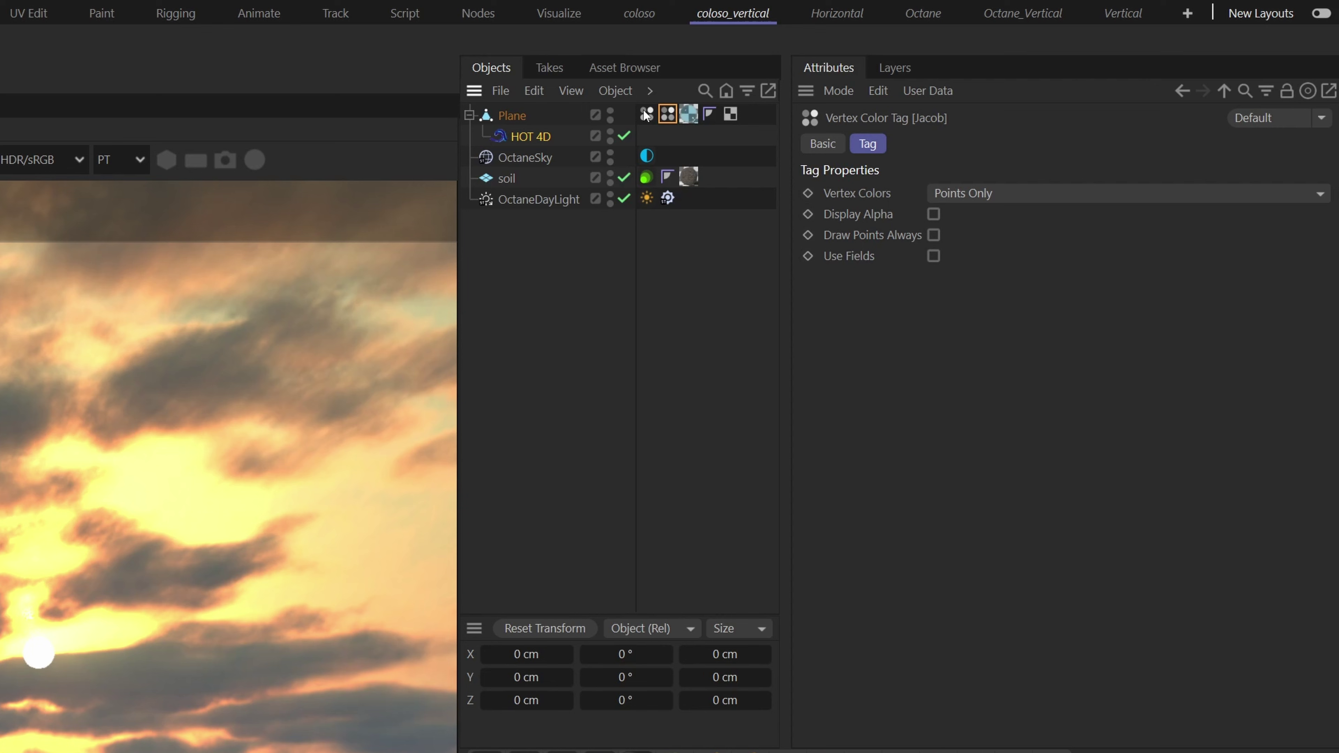
{"action": "left_click", "coordinate": [549, 130]}
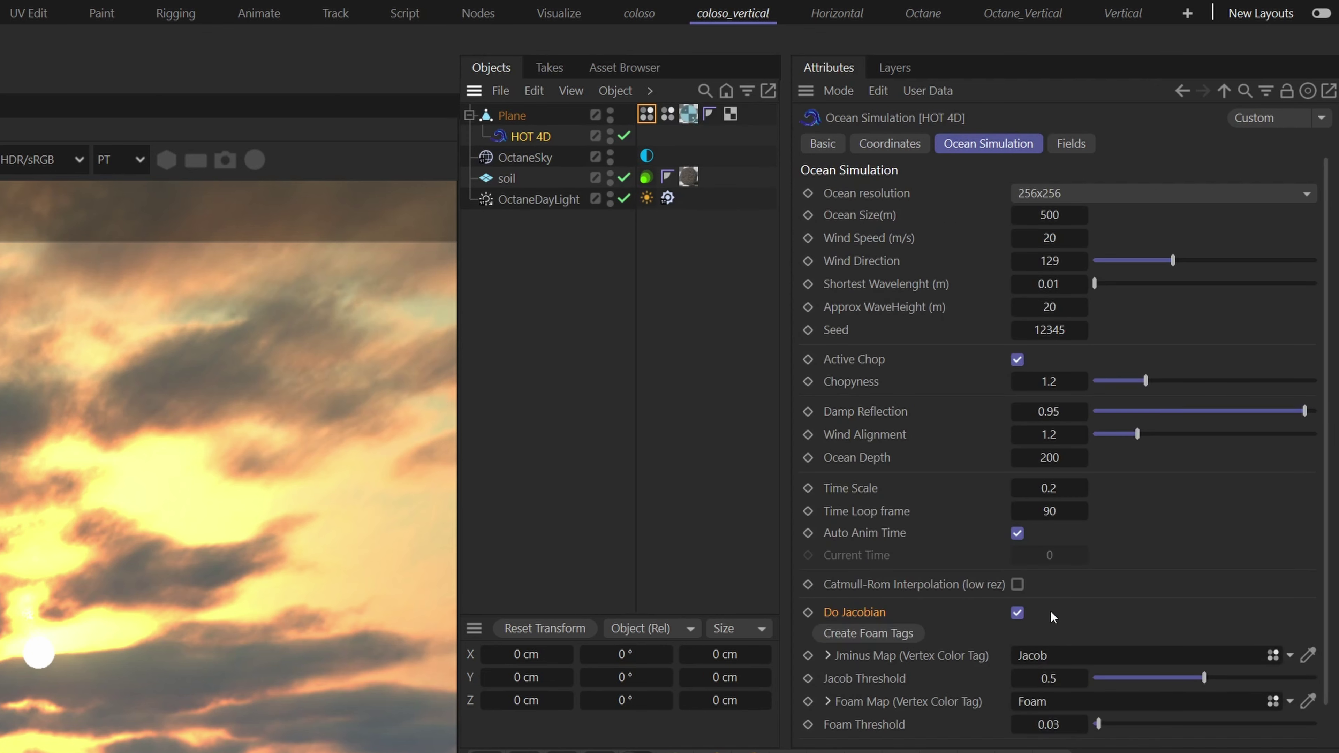
{"action": "scroll", "coordinate": [1071, 610], "scroll_direction": "down", "scroll_amount": 2}
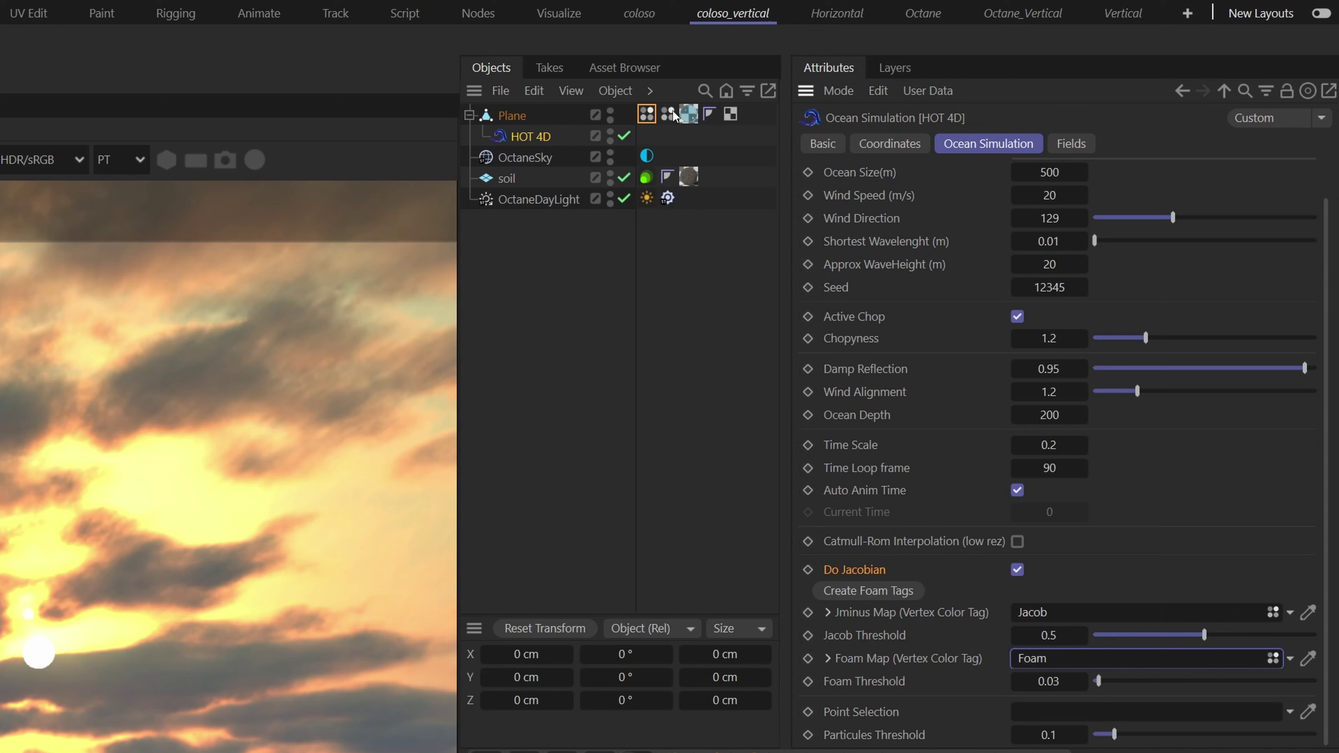
{"action": "left_click", "coordinate": [643, 115]}
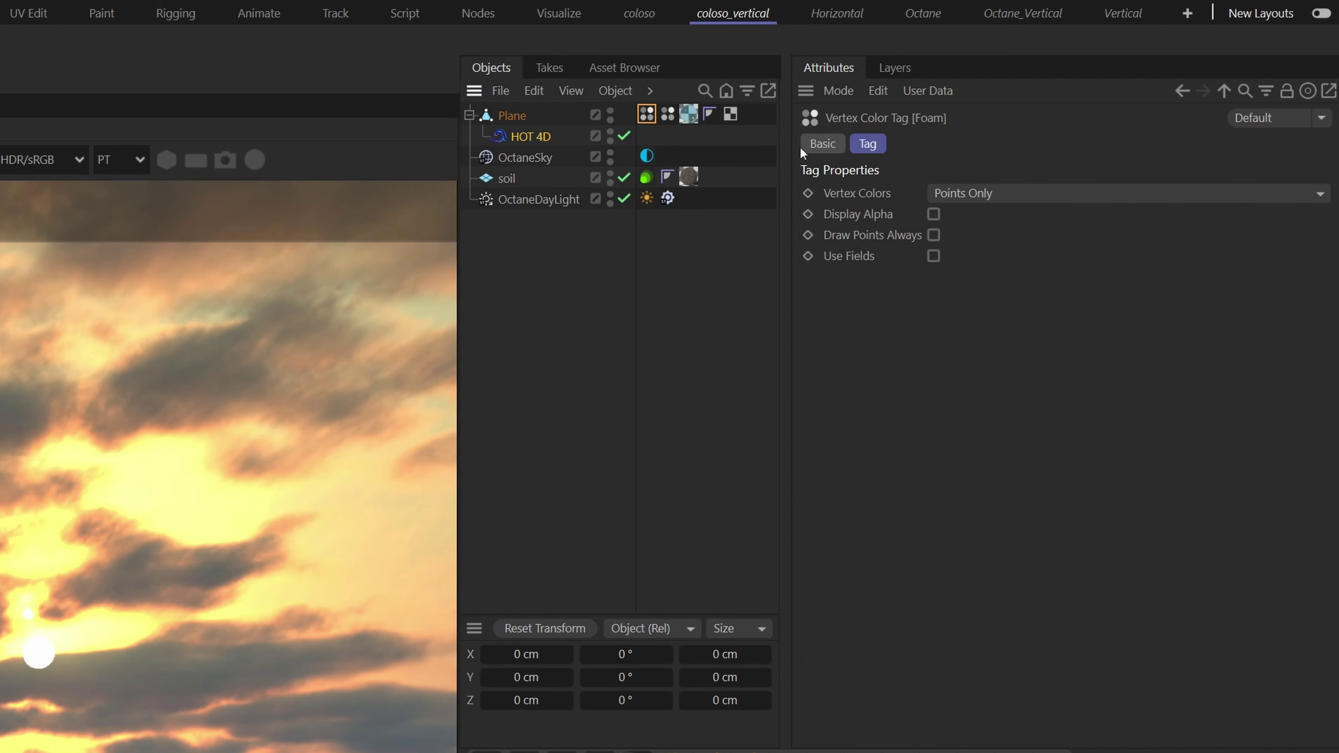
{"action": "left_click", "coordinate": [822, 143]}
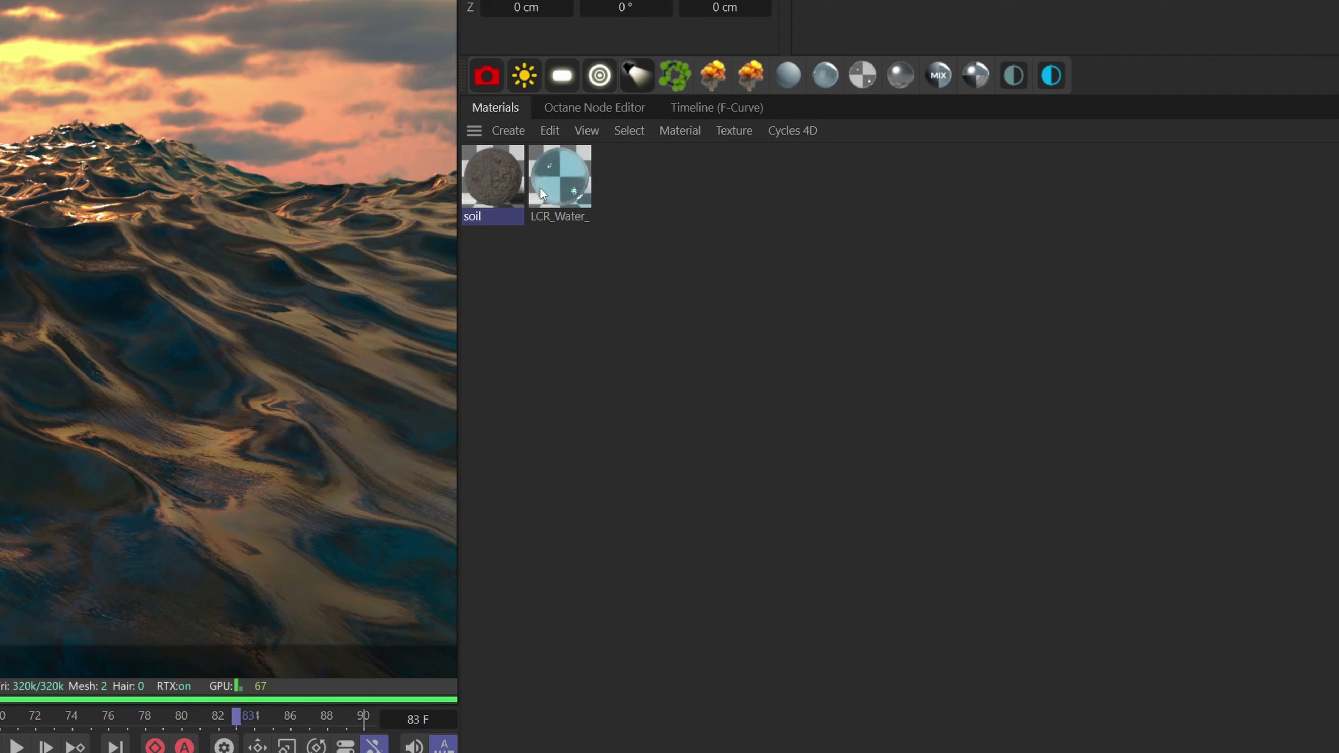
Open the LCR_Water material's node graph in the Octane Node Editor
{"action": "left_click", "coordinate": [539, 188]}
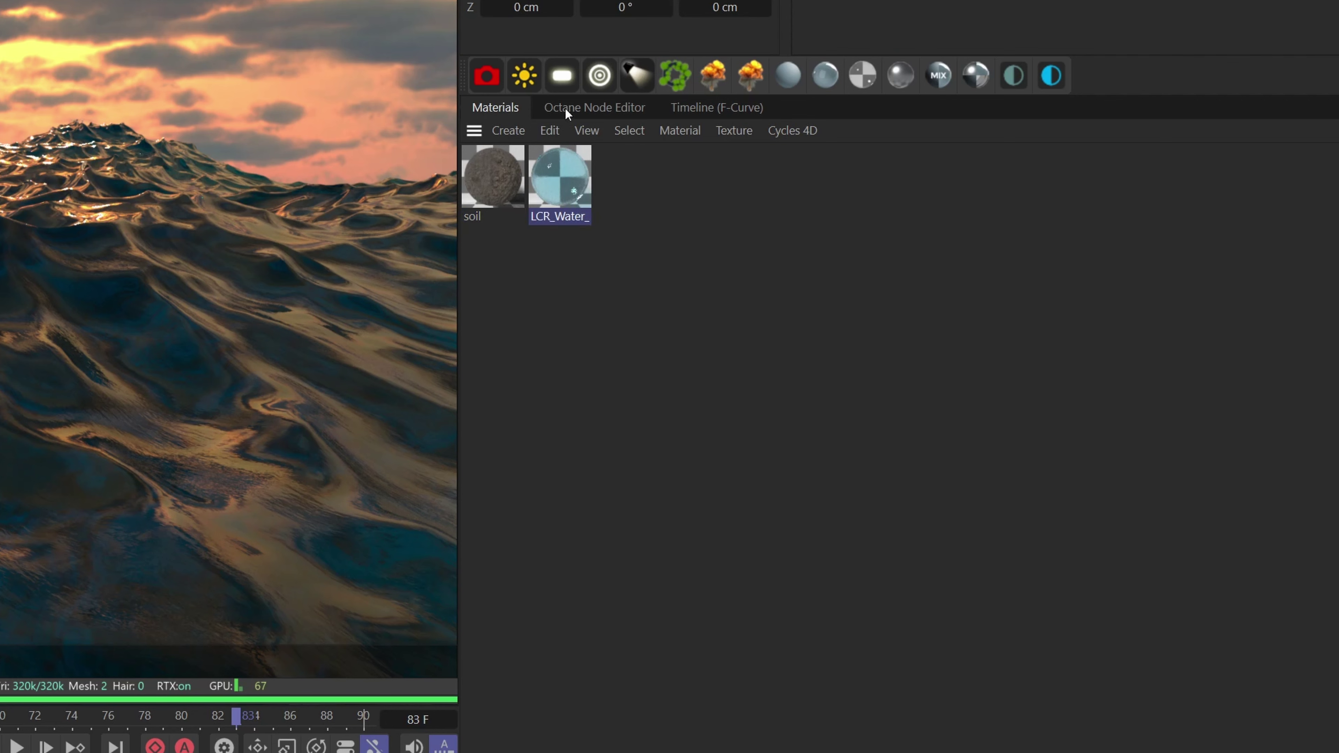
{"action": "left_click", "coordinate": [569, 103]}
{"action": "left_click", "coordinate": [511, 108]}
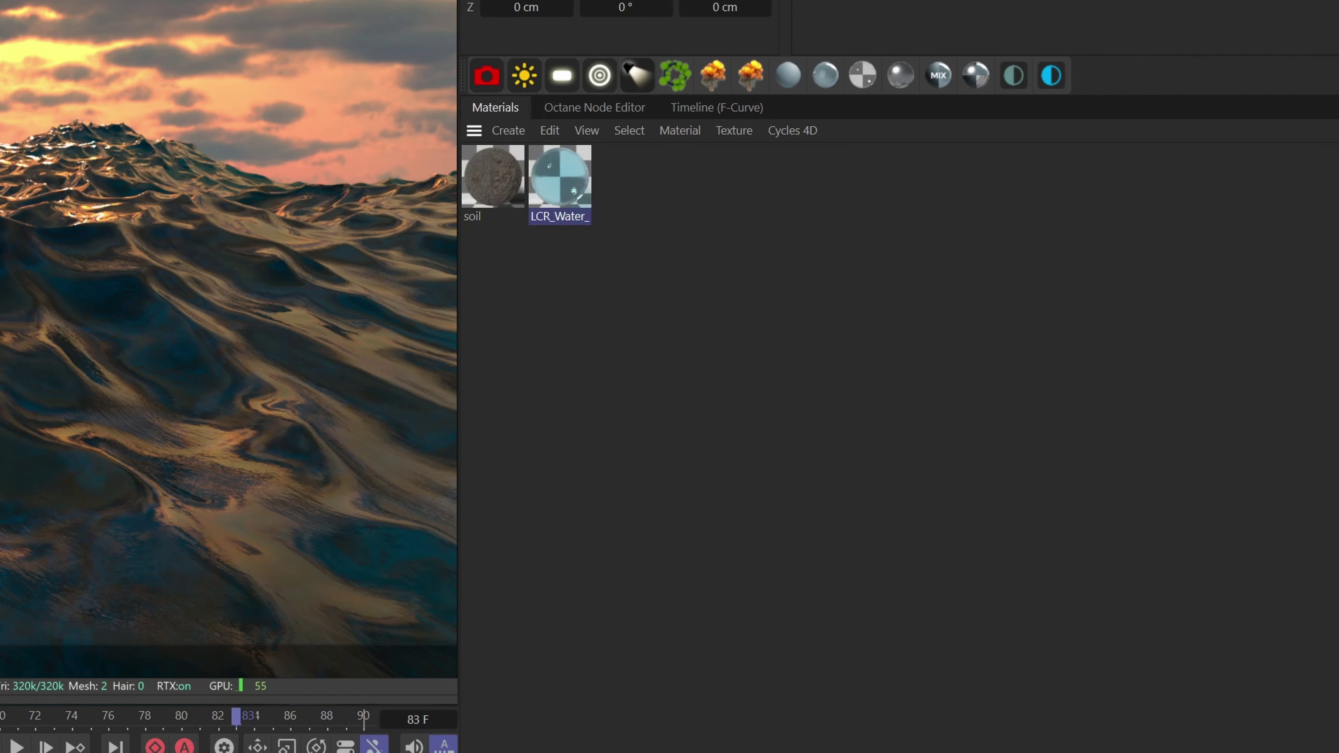
{"action": "left_click", "coordinate": [553, 107]}
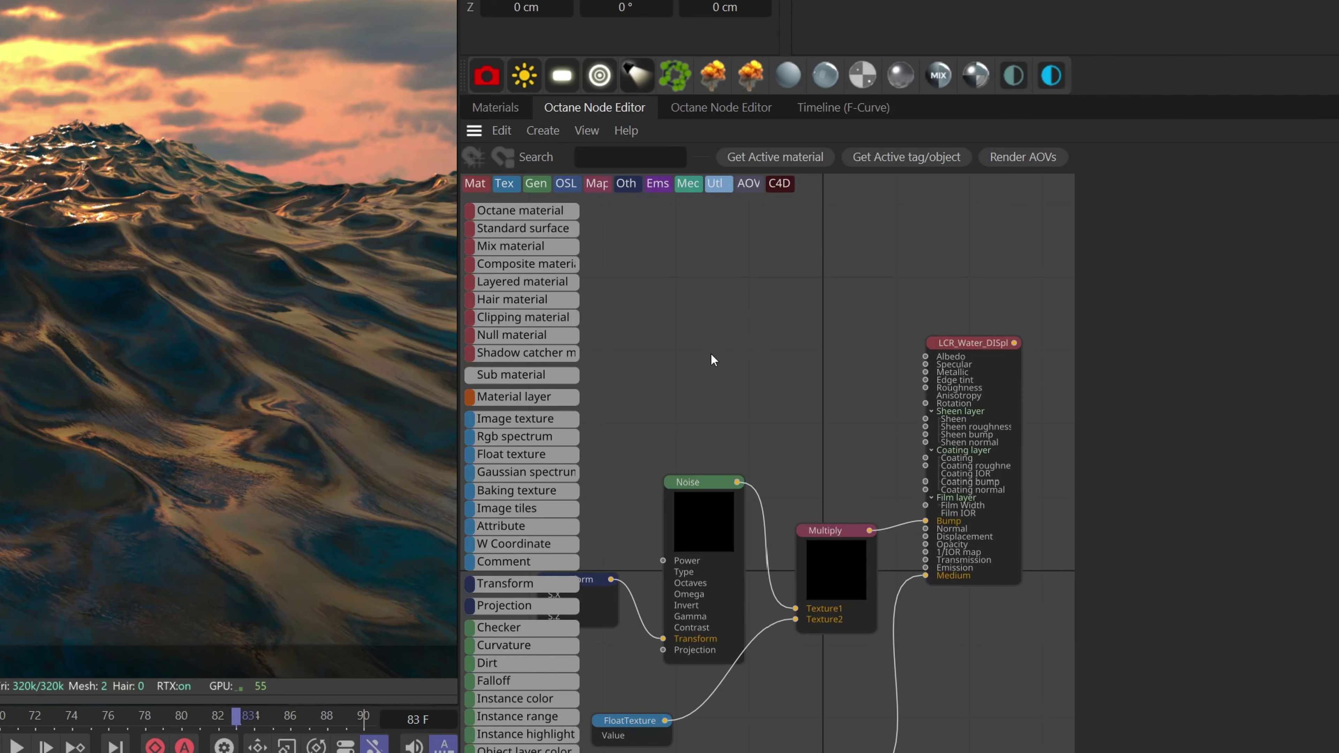
Add a Vertex Map node to the water material's Albedo and assign the plane's Foam vertex color tag to it
{"action": "left_click", "coordinate": [609, 153]}
{"action": "type", "text": "vert"}
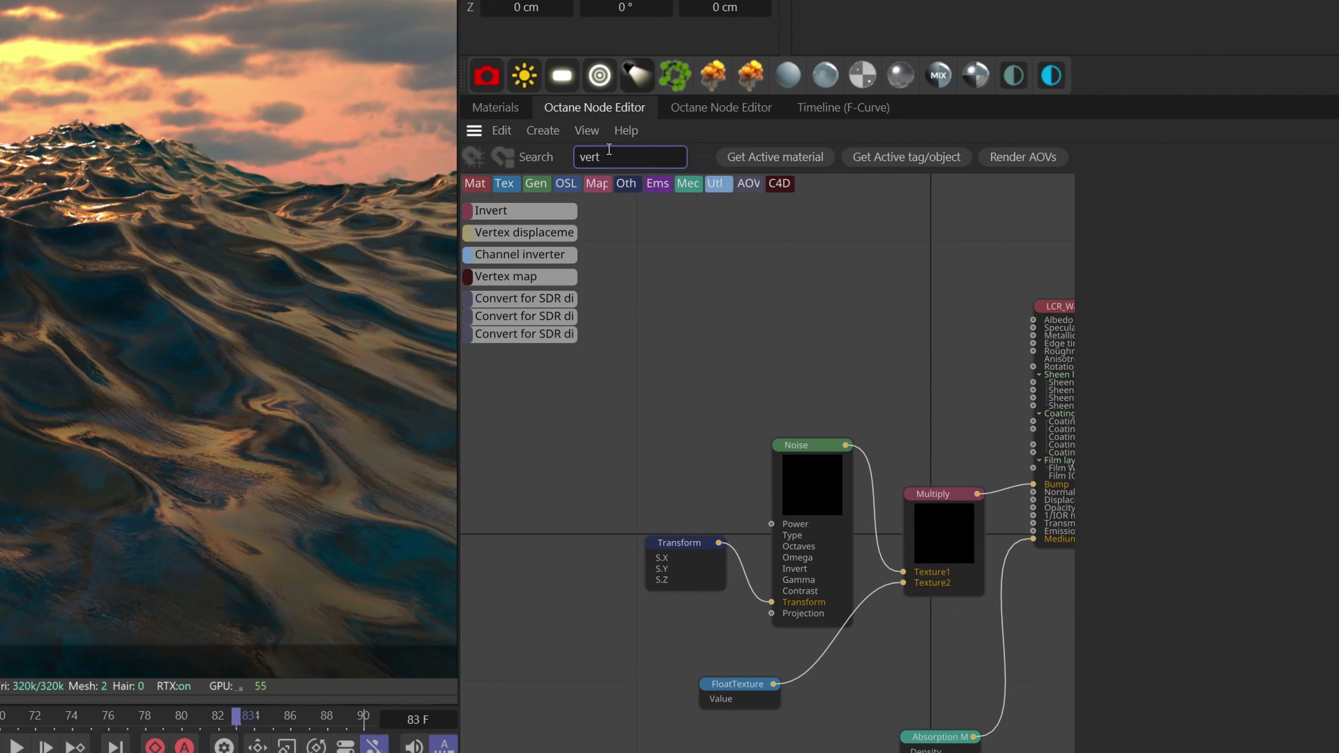
{"action": "left_click_drag", "start_coordinate": [521, 283], "coordinate": [1033, 320]}
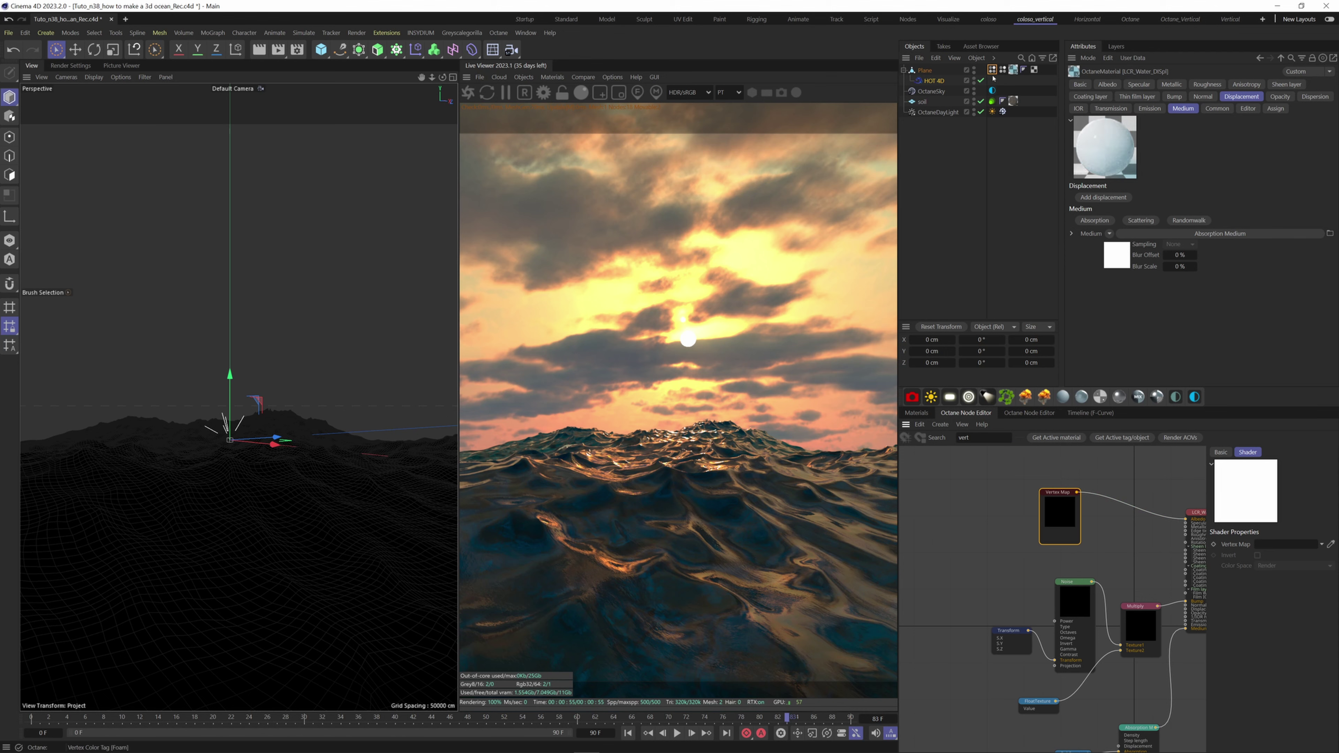
{"action": "left_click_drag", "start_coordinate": [1263, 546], "coordinate": [1264, 545]}
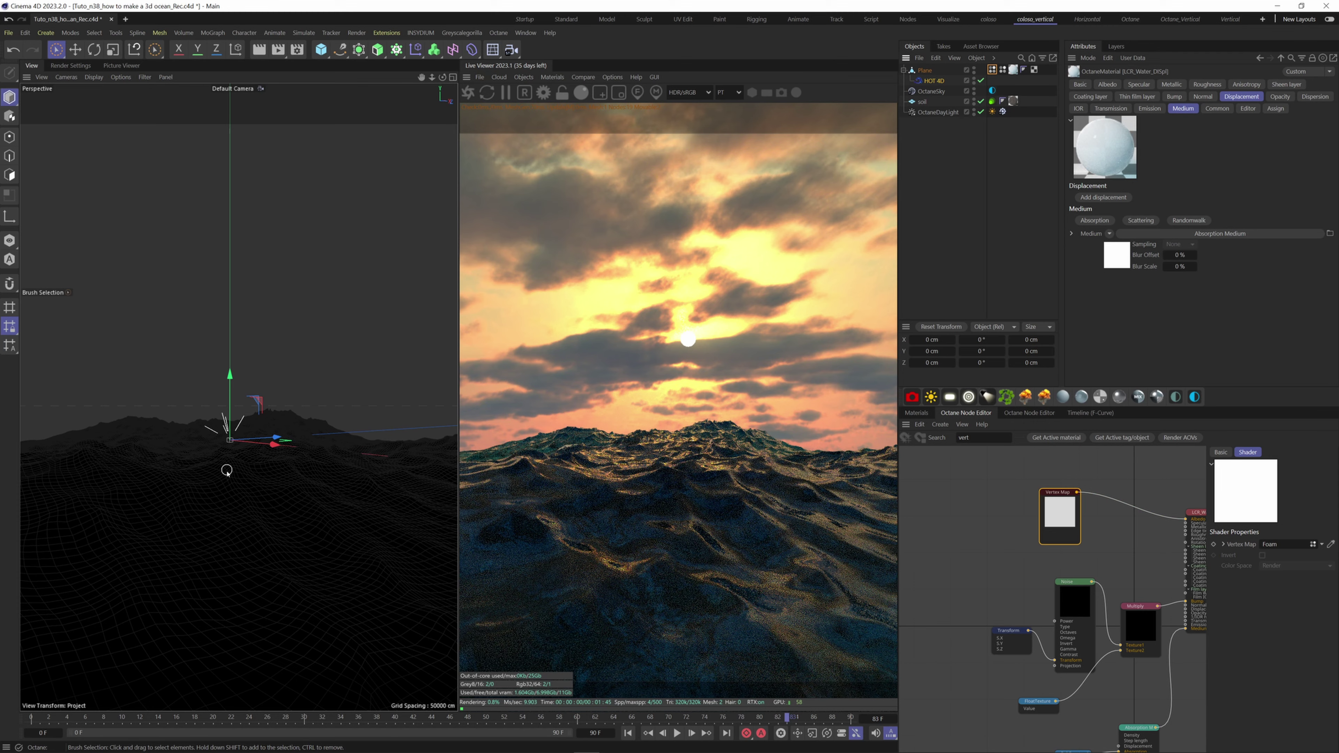
Set the HOT 4D deformer's Jacob Threshold to 0.29 and play the ocean animation
{"action": "left_click_drag", "start_coordinate": [227, 469], "coordinate": [231, 514], "text": "alt"}
{"action": "scroll", "coordinate": [240, 444], "scroll_direction": "down", "scroll_amount": 3}
{"action": "mouse_move", "coordinate": [241, 444]}
{"action": "left_mouse_down", "text": "alt"}
{"action": "mouse_move", "coordinate": [302, 458]}
{"action": "mouse_move", "coordinate": [248, 455]}
{"action": "left_mouse_up", "text": "alt"}
{"action": "left_click", "coordinate": [936, 80]}
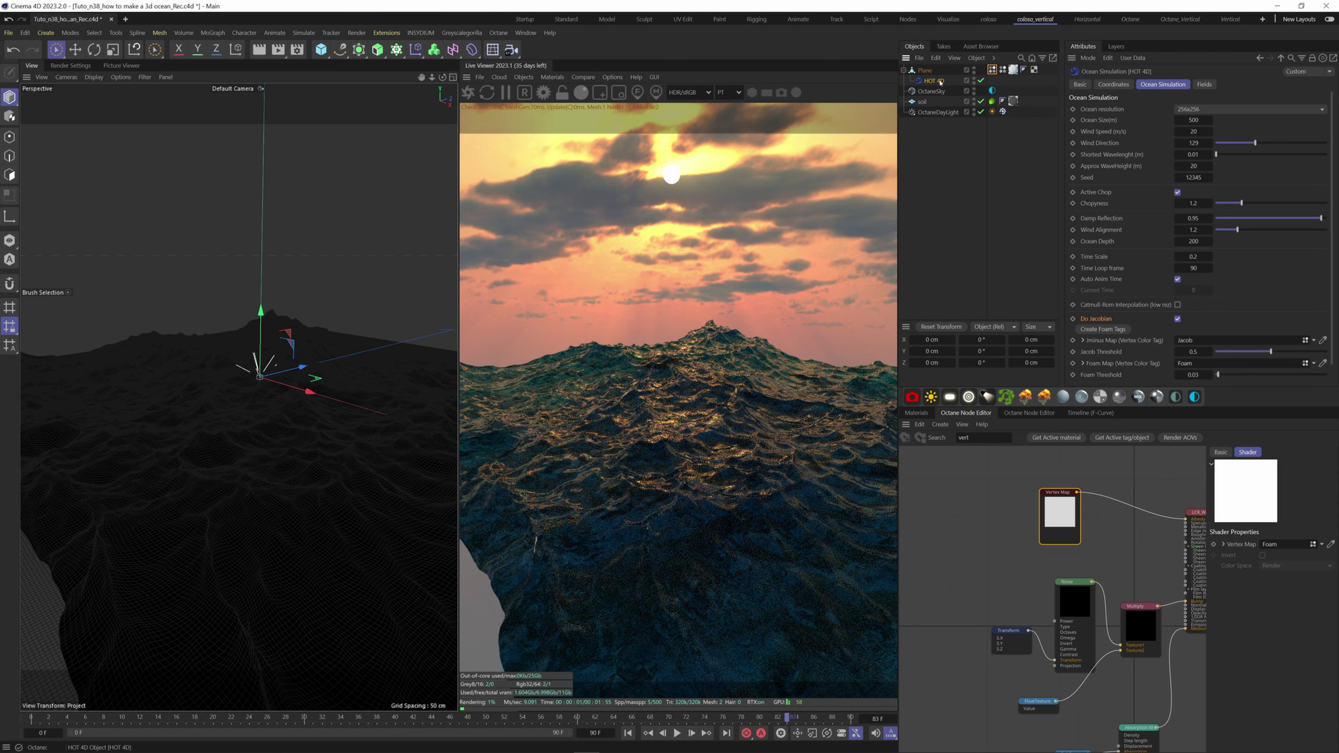
{"action": "scroll", "coordinate": [1247, 303], "scroll_direction": "down", "scroll_amount": 1}
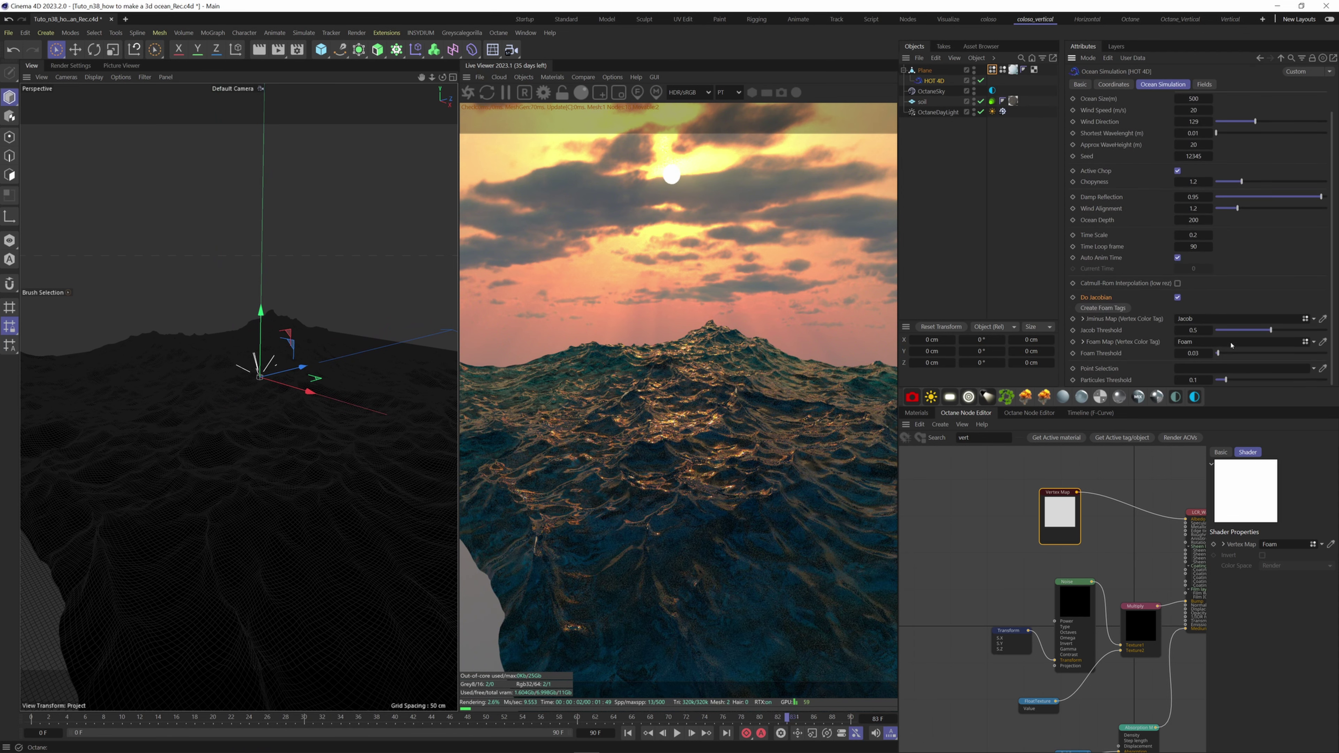
{"action": "left_click_drag", "start_coordinate": [1271, 330], "coordinate": [1247, 330]}
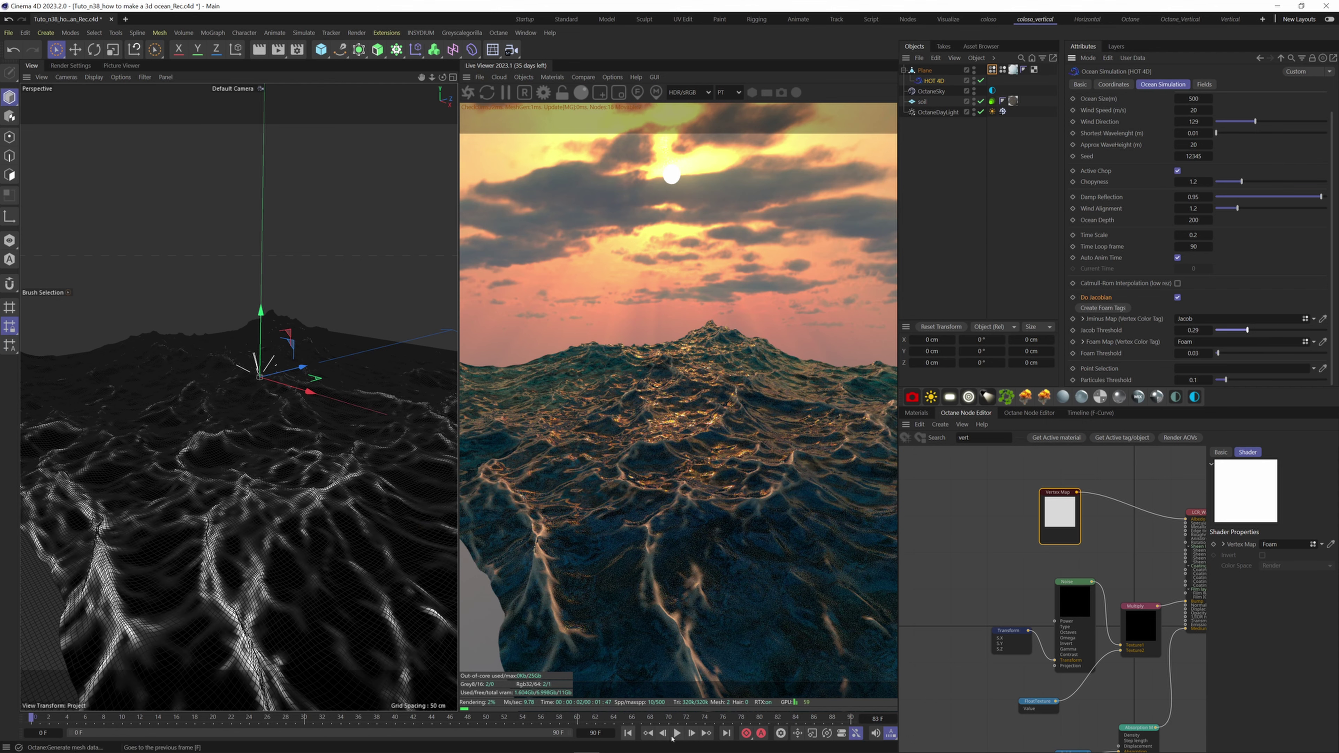
{"action": "left_click", "coordinate": [677, 733]}
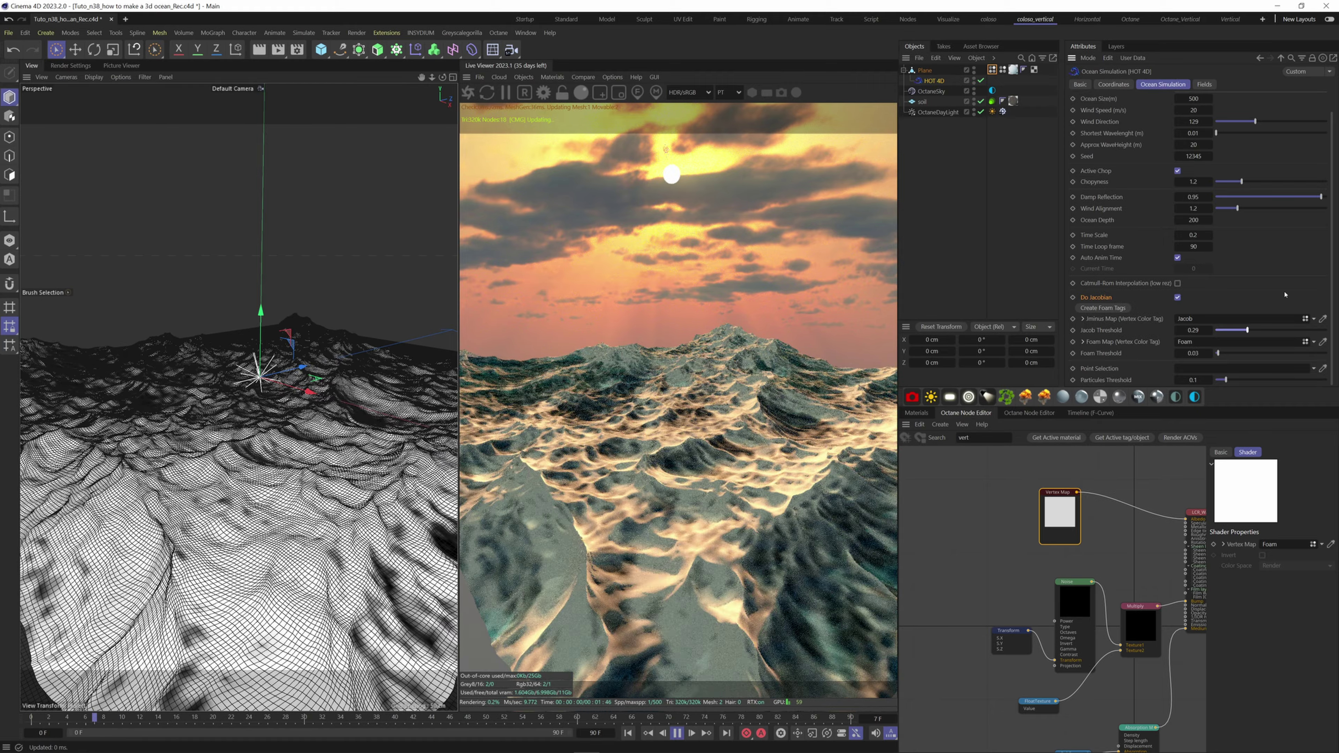
Raise the Jacob Threshold to 0.74 and check the foam across the whole ocean plane during playback
{"action": "left_click_drag", "start_coordinate": [1248, 330], "coordinate": [1280, 330]}
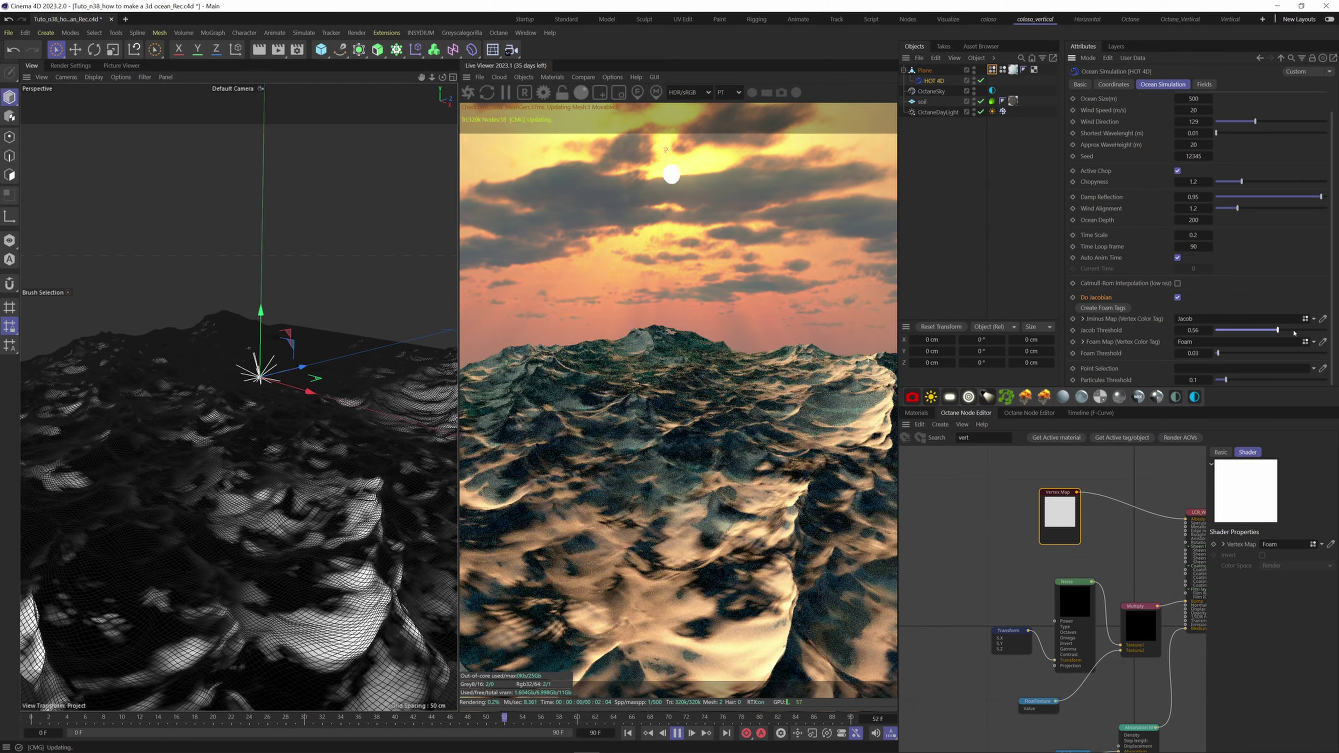
{"action": "left_click_drag", "start_coordinate": [1294, 332], "coordinate": [1303, 332]}
{"action": "scroll", "coordinate": [265, 454], "scroll_direction": "down", "scroll_amount": 10}
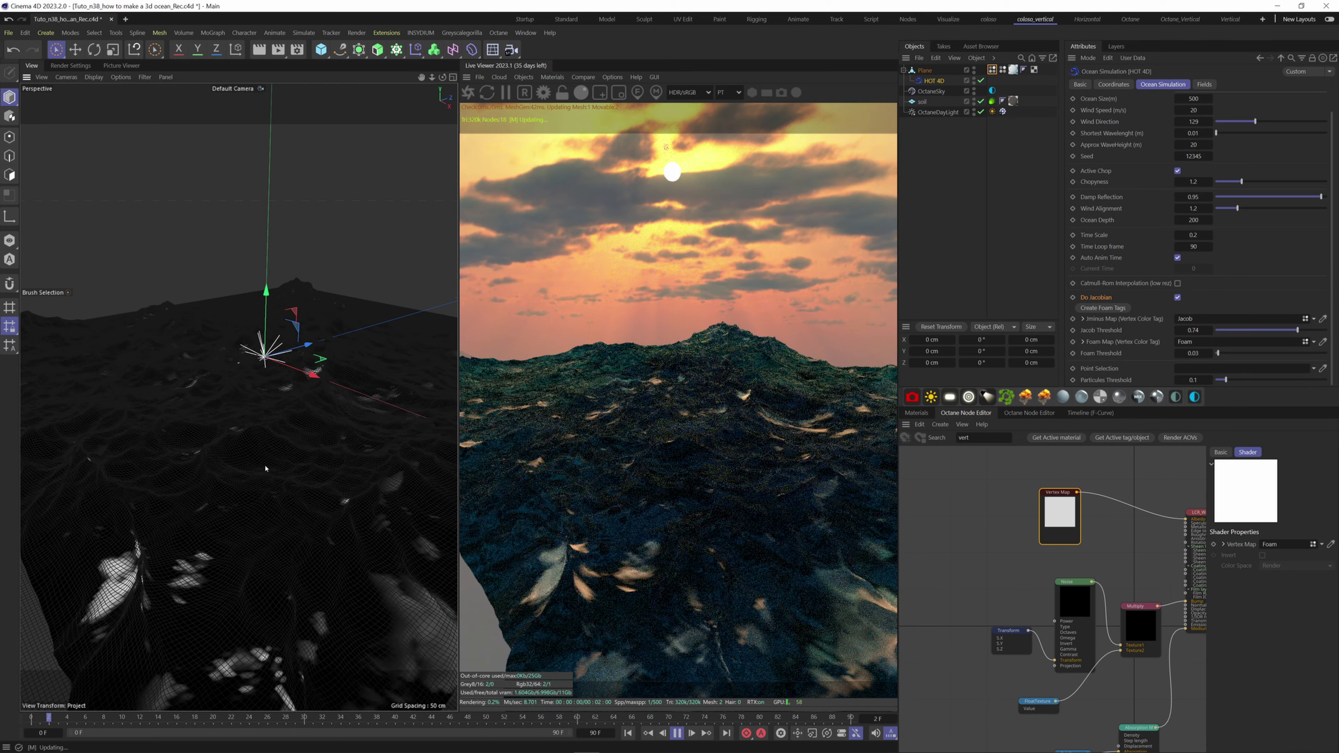
{"action": "middle_click_drag", "start_coordinate": [266, 456], "coordinate": [266, 477], "text": "alt"}
{"action": "scroll", "coordinate": [266, 477], "scroll_direction": "up", "scroll_amount": 2}
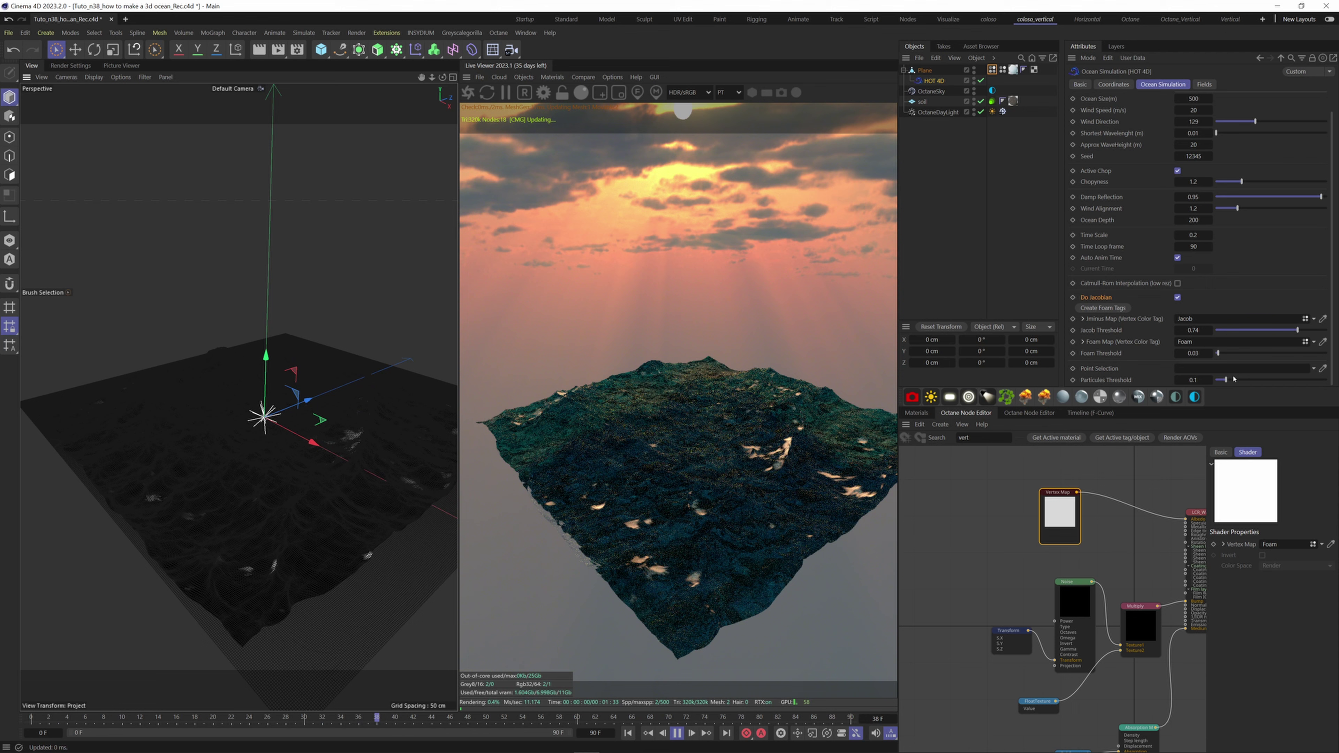
Set the HOT 4D deformer's Foam Threshold to 0.24 and its Jacob Threshold to 0.3
{"action": "left_click_drag", "start_coordinate": [1218, 353], "coordinate": [1243, 353]}
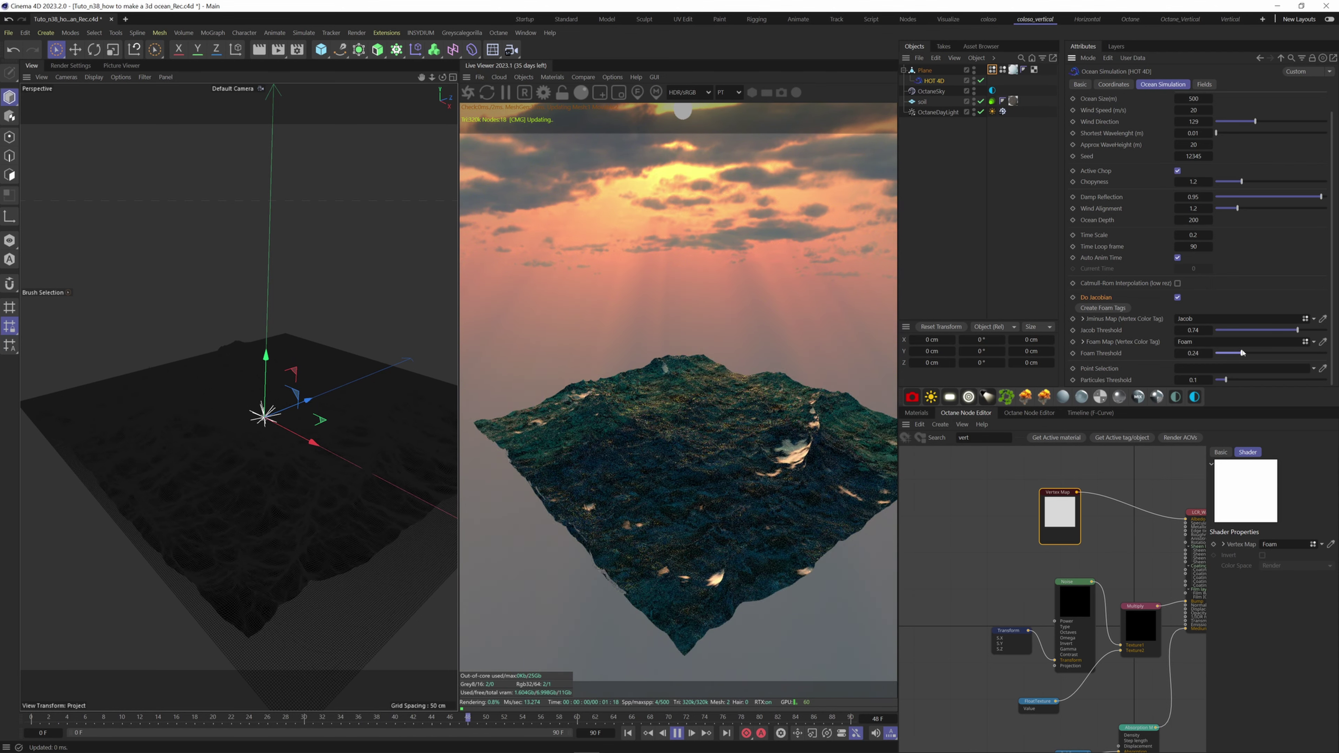
{"action": "left_click_drag", "start_coordinate": [1297, 330], "coordinate": [1240, 330]}
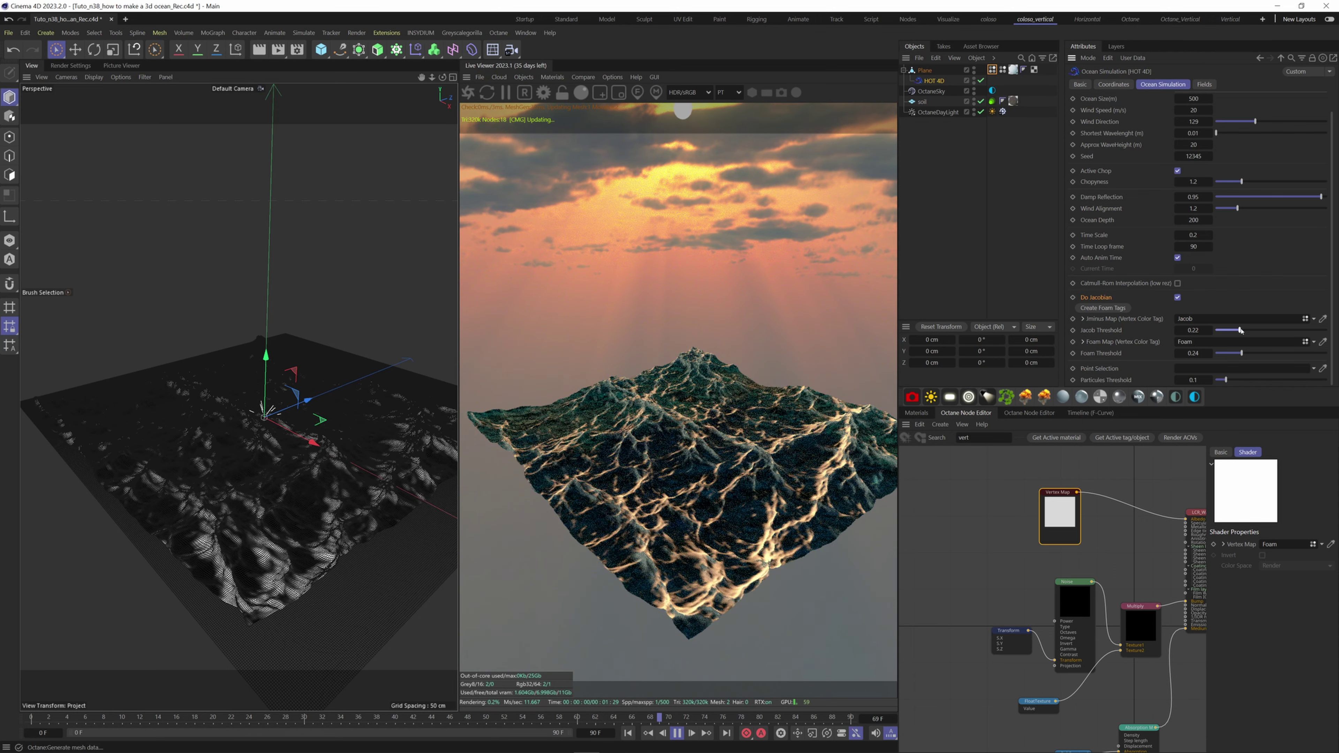
{"action": "left_click", "coordinate": [1249, 330]}
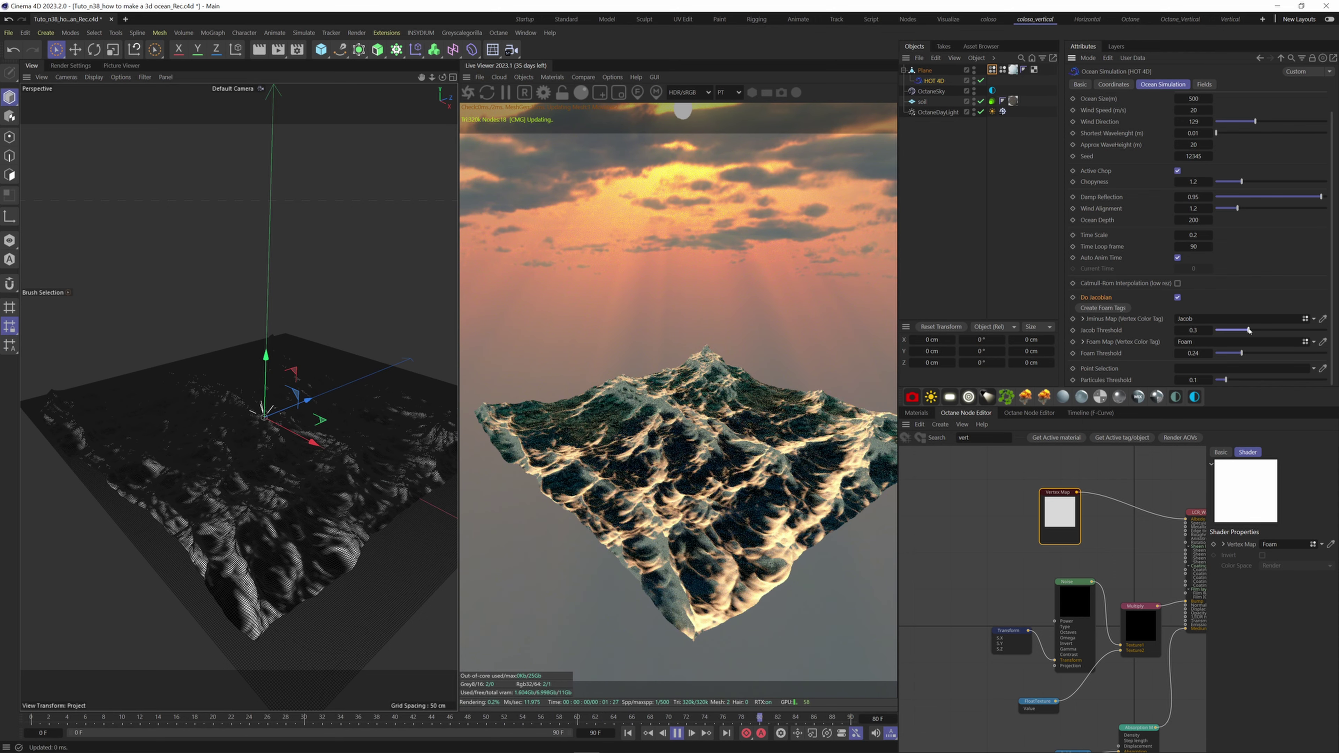